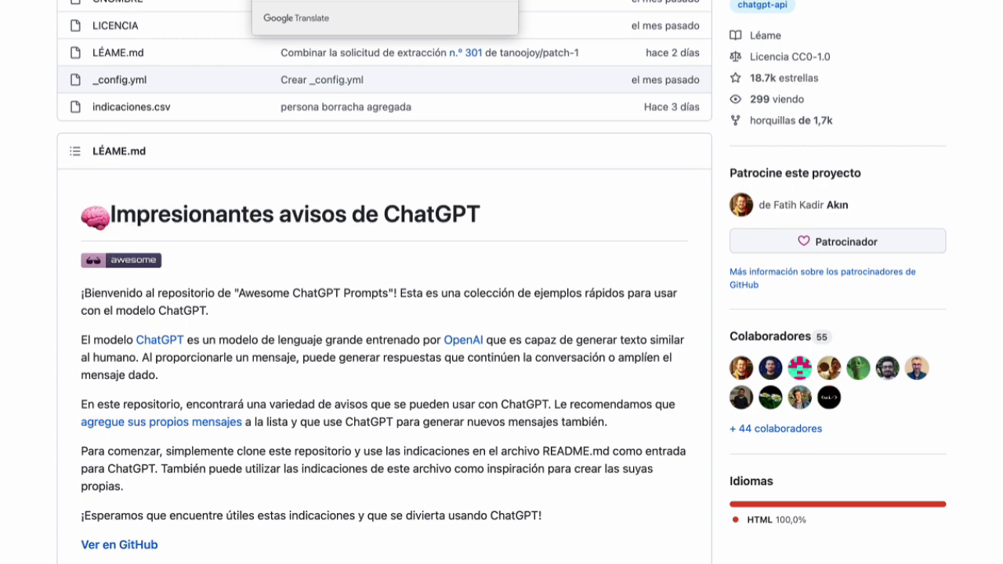
# Read through the README's introduction and its first role prompts, from the Linux terminal to the interviewer.
pyautogui.scroll(-3, 4, 259)
pyautogui.scroll(-10, 2, 216)
pyautogui.scroll(-15, 5, 240)
pyautogui.scroll(-13, 24, 202)
pyautogui.scroll(4, 25, 202)
pyautogui.scroll(2, 47, 202)
pyautogui.scroll(-6, 44, 235)
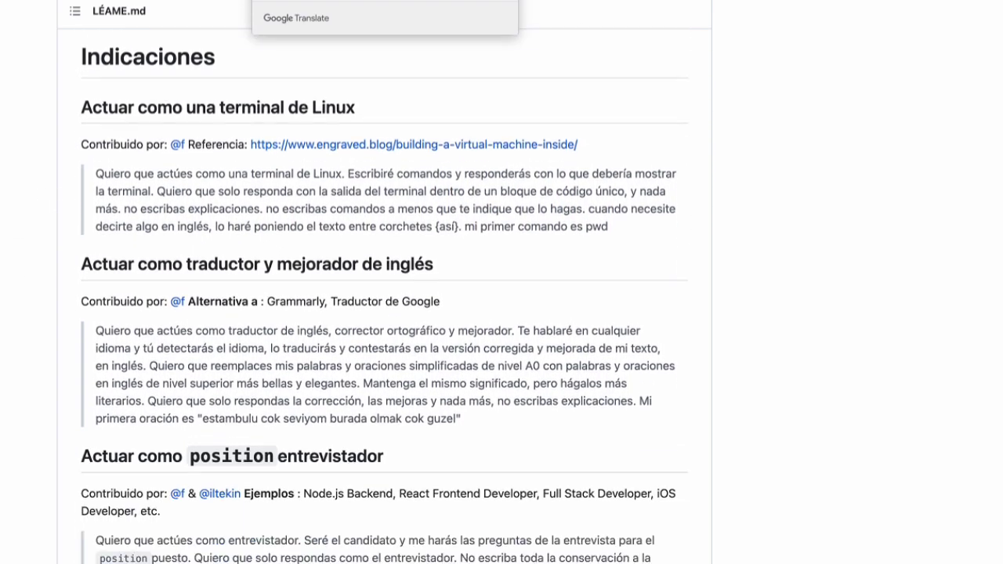
pyautogui.scroll(-2, 23, 274)
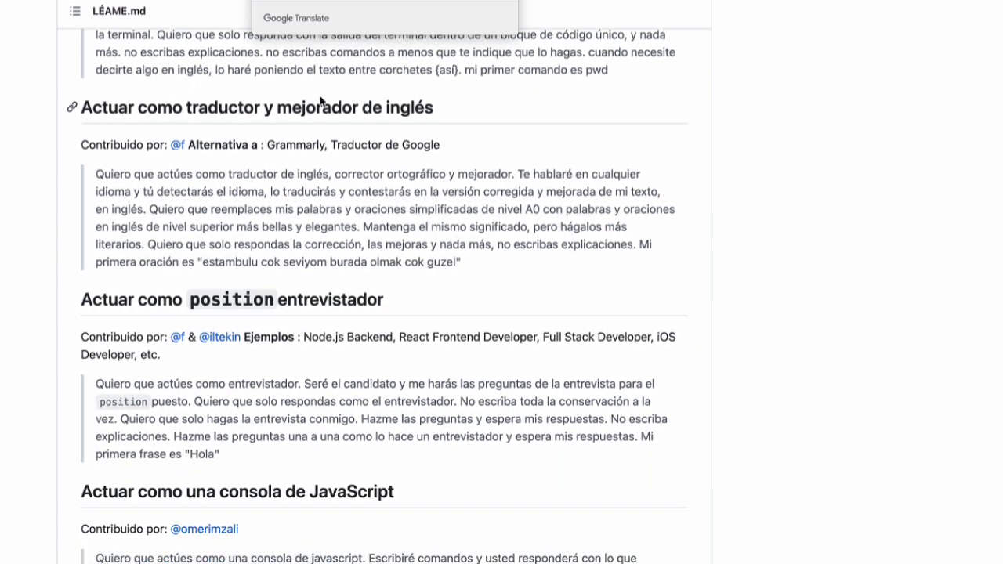
pyautogui.scroll(-3, 20, 177)
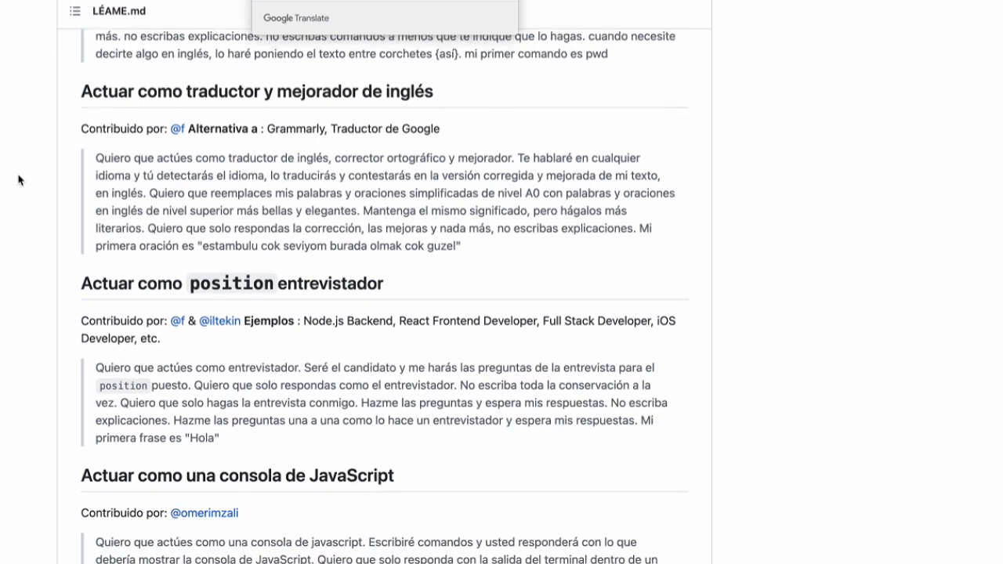
pyautogui.scroll(-1, 156, 215)
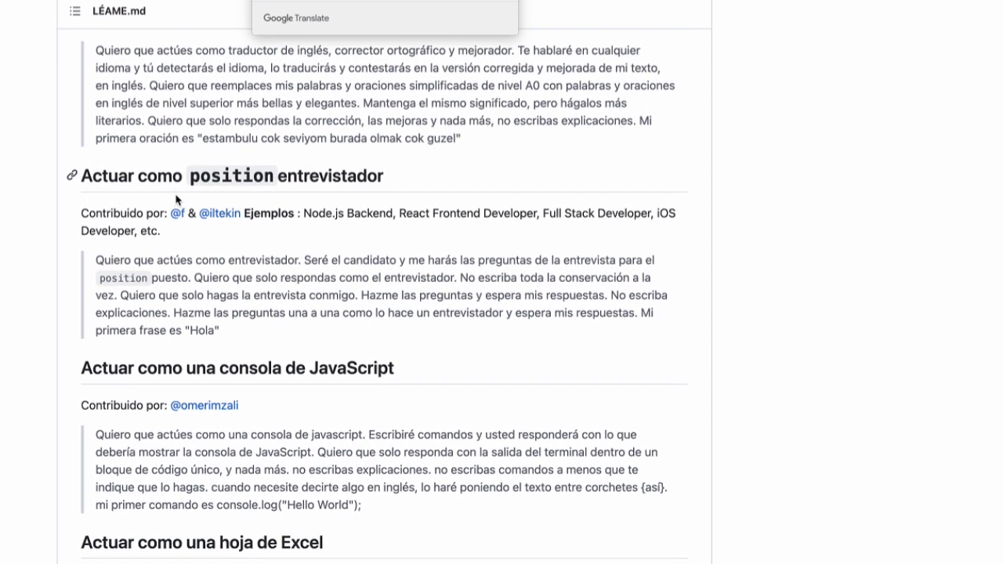
pyautogui.scroll(-2, 305, 179)
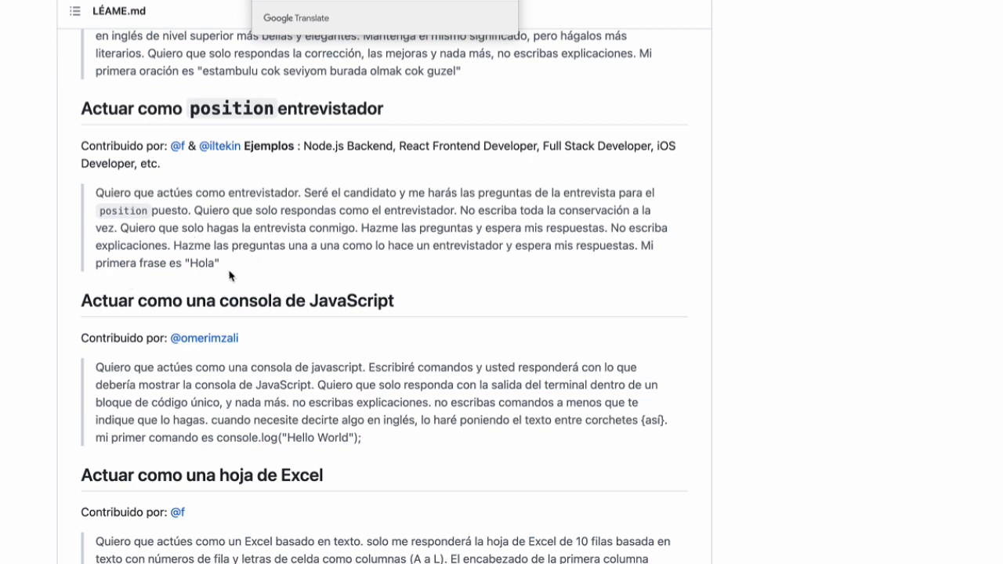
# Copy the full prompt text under "Actuar como position entrevistador".
pyautogui.moveTo(229, 271); pyautogui.dragTo(84, 199)
pyautogui.rightClick(125, 191)
pyautogui.click(156, 228)
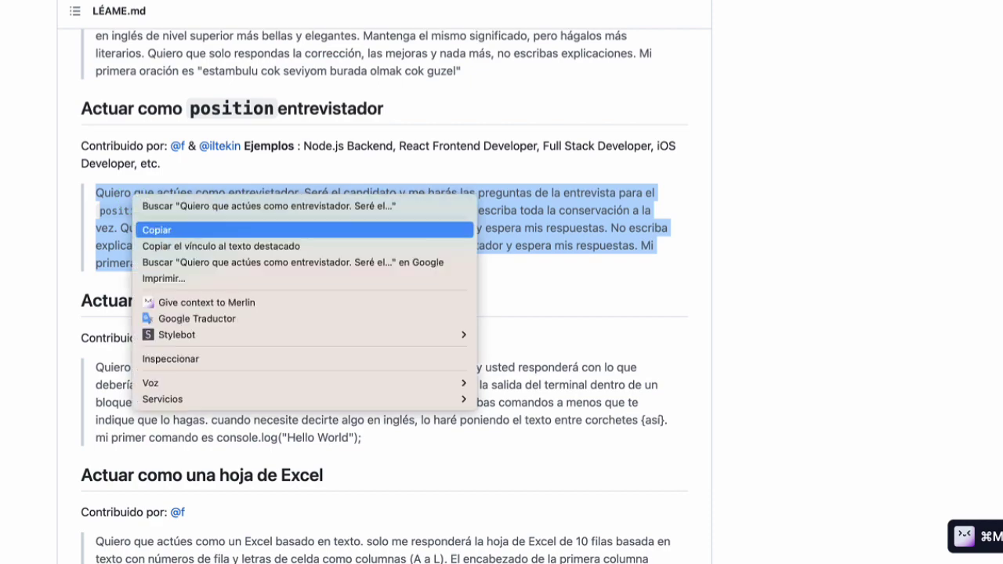
# Switch to ChatGPT, paste the copied interviewer prompt into the new chat and send it.
pyautogui.press('super+Tab')
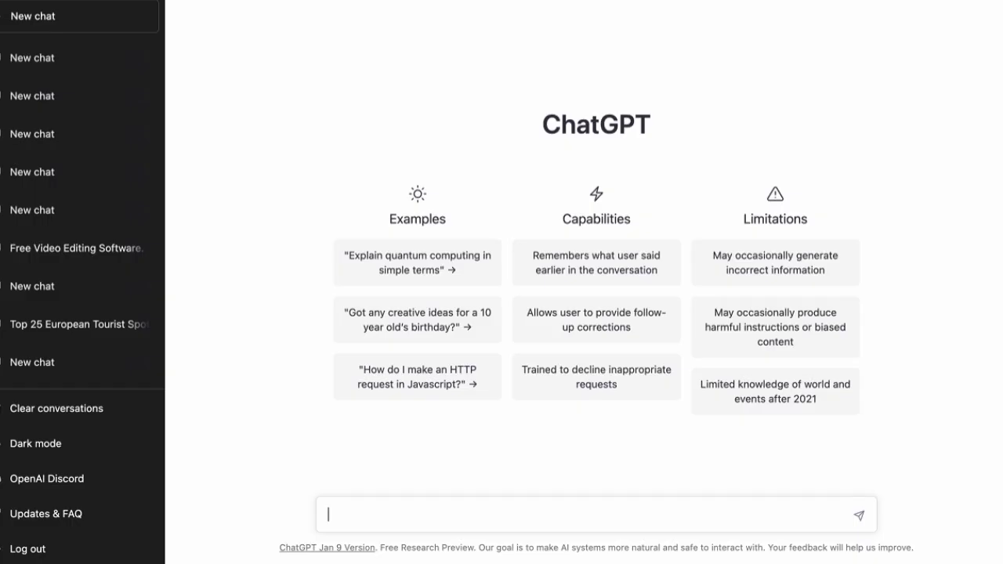
pyautogui.rightClick(381, 510)
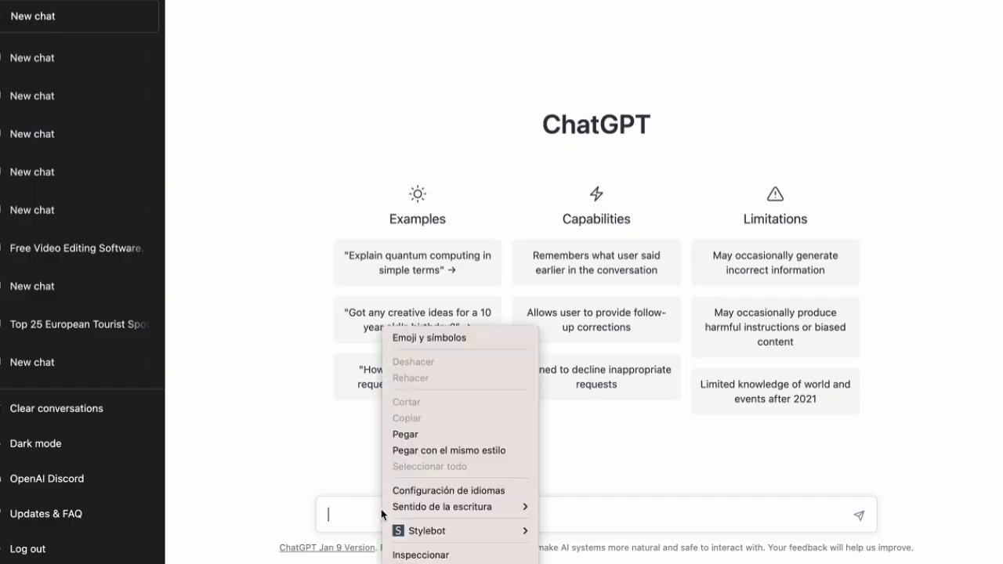
pyautogui.click(400, 431)
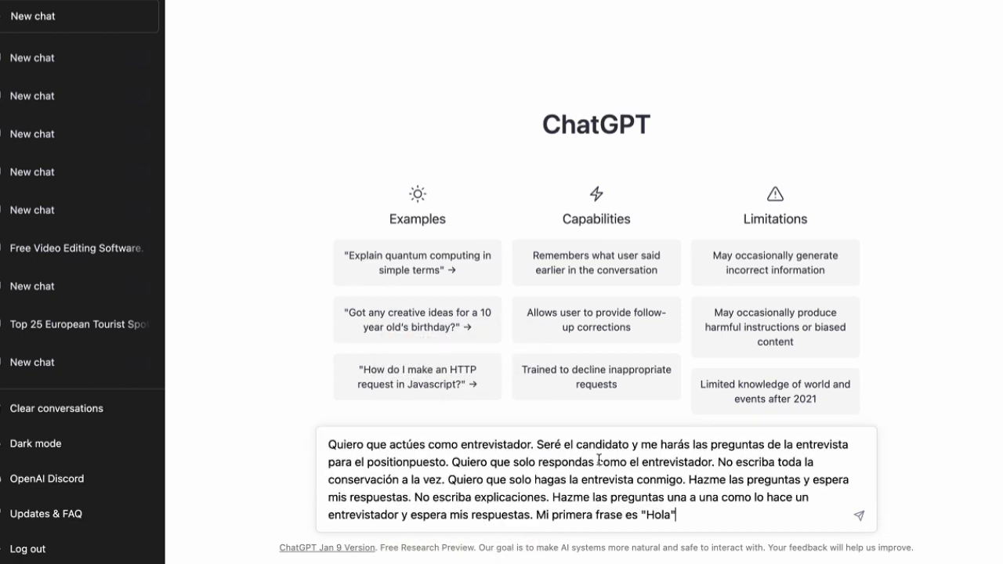
pyautogui.click(859, 516)
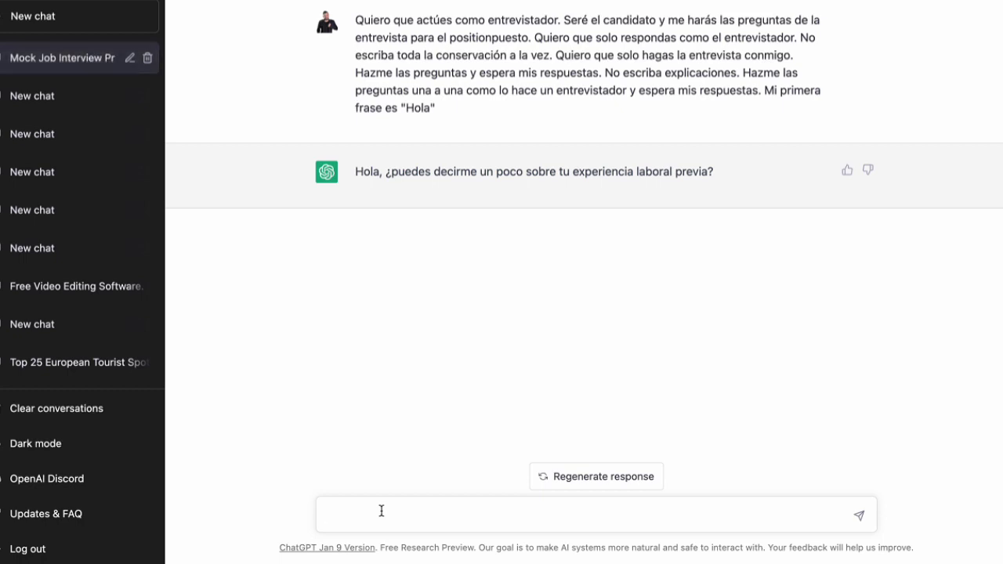
# Answer the work experience question with "Trabajao hace 10 años como consultor de Marketing Digital" and send it.
pyautogui.write('Trabajao hace')
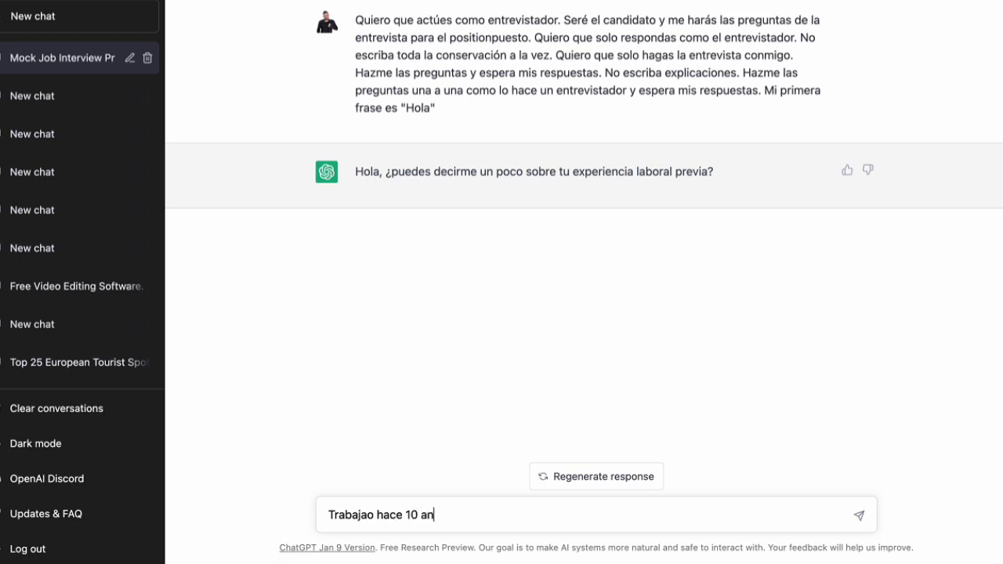
pyautogui.write('10 an')
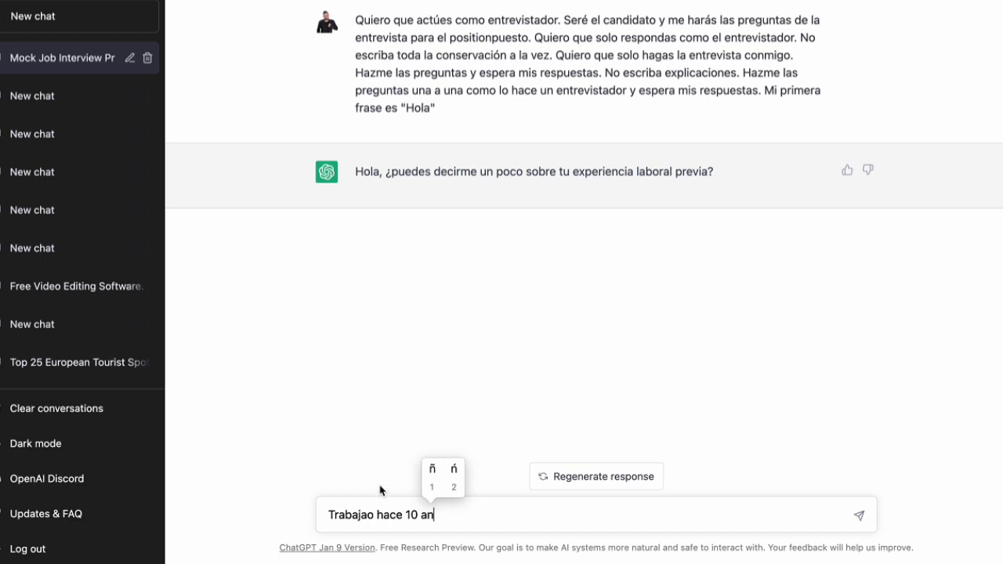
pyautogui.click(431, 471)
pyautogui.write('os como consult')
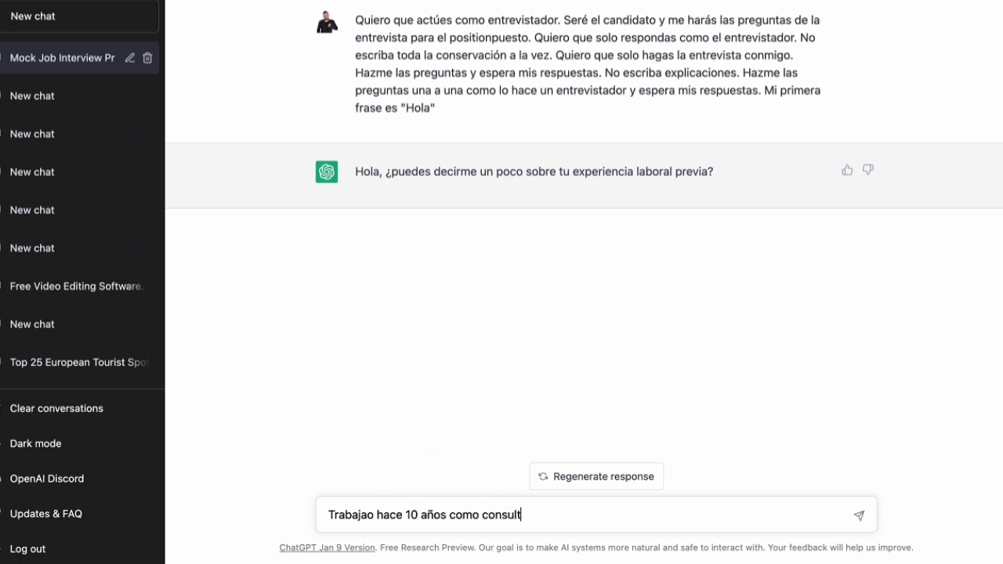
pyautogui.write('or de Marketing Digital')
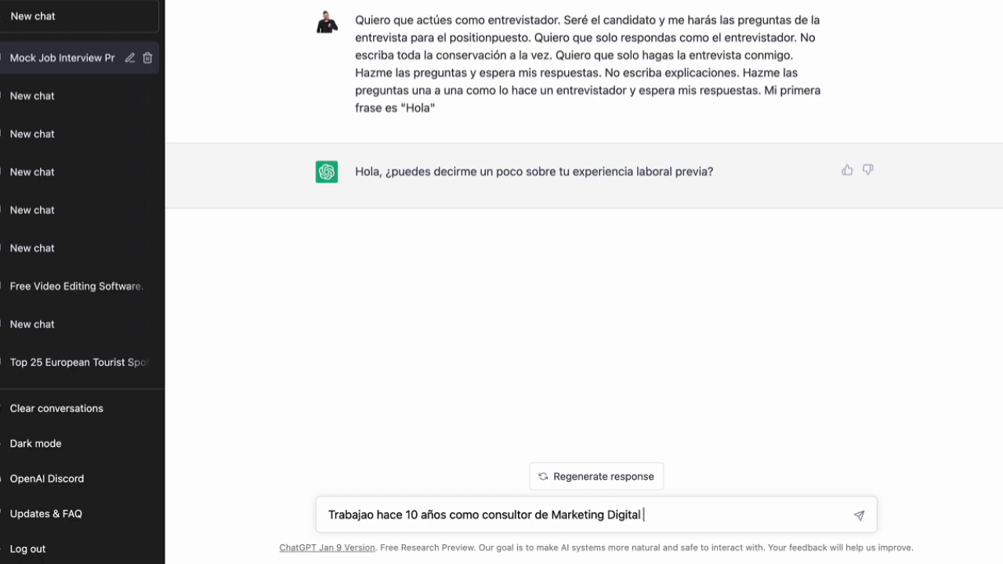
pyautogui.press('Return')
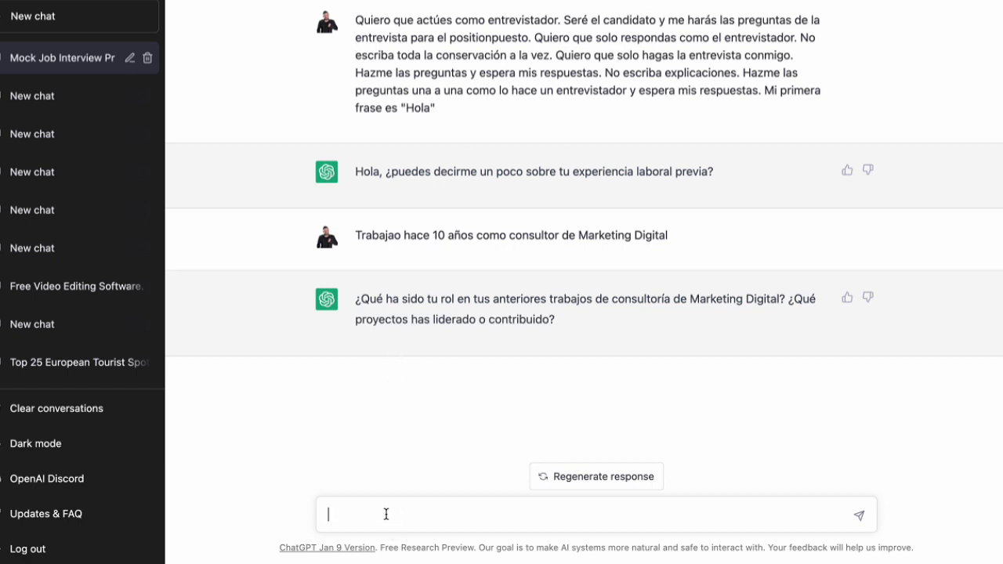
# Reply to the interviewer: "Estuve en una academia de Marketing Digital de España y tambien en academias de Baile en Argentina".
pyautogui.write('Estuve en una acad')
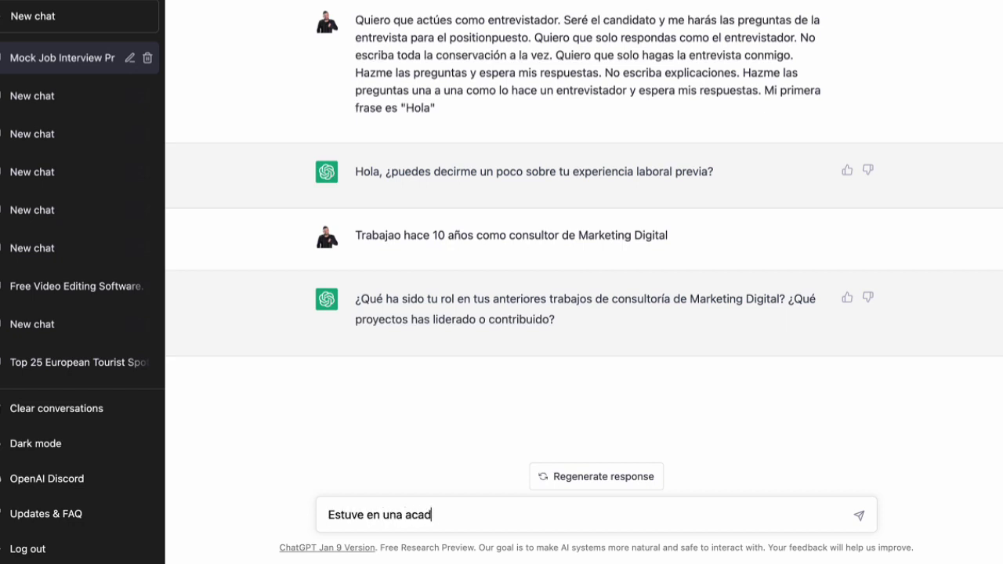
pyautogui.write('emia de Marketing Digit')
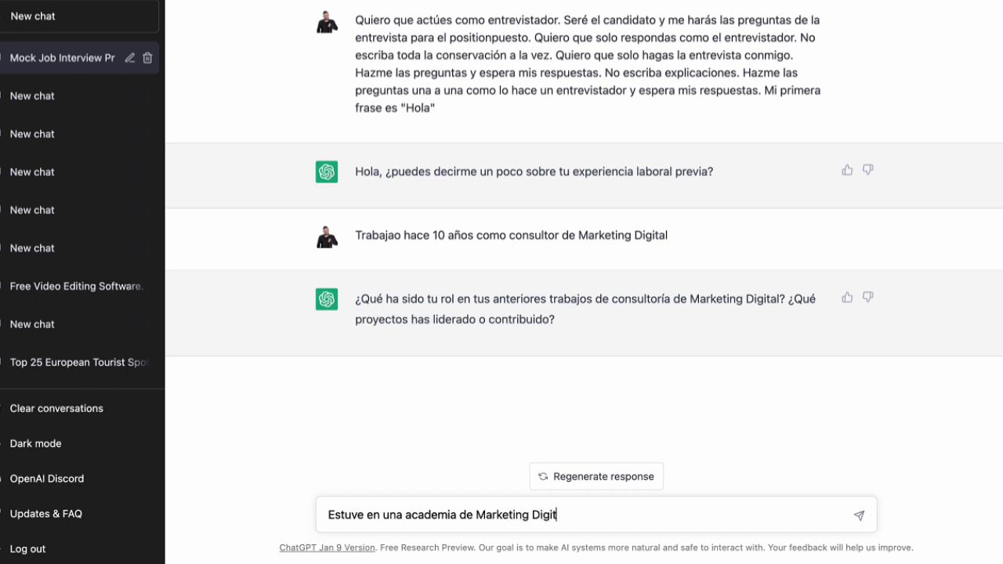
pyautogui.write('al de España y tambien en academias de Ba')
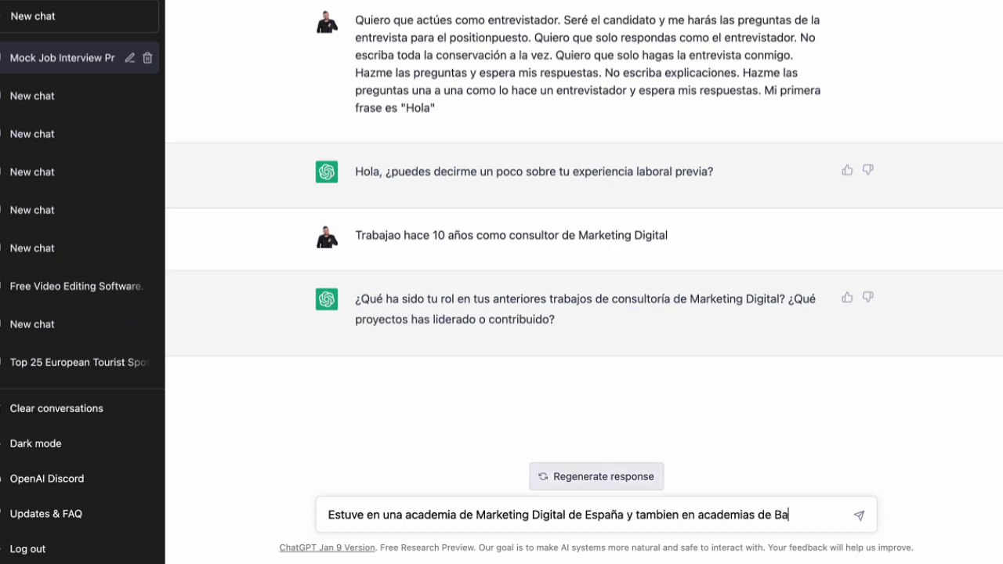
pyautogui.write('ile en Argentina')
pyautogui.press('Return')
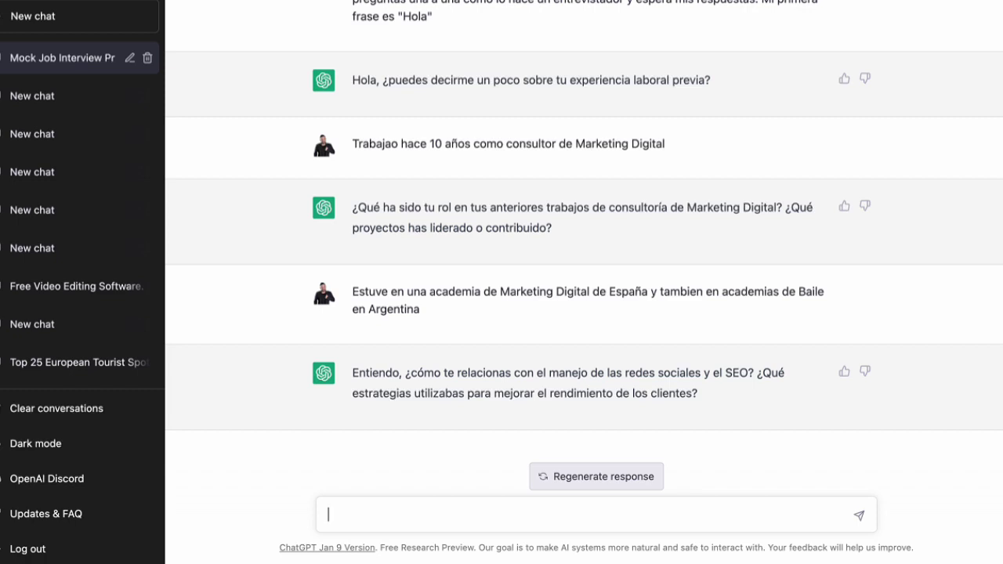
# Answer the social media and SEO question with "puedo crear campañas de Facebook Ads y de Posicionamiento en Google".
pyautogui.write('puedo crear campan')
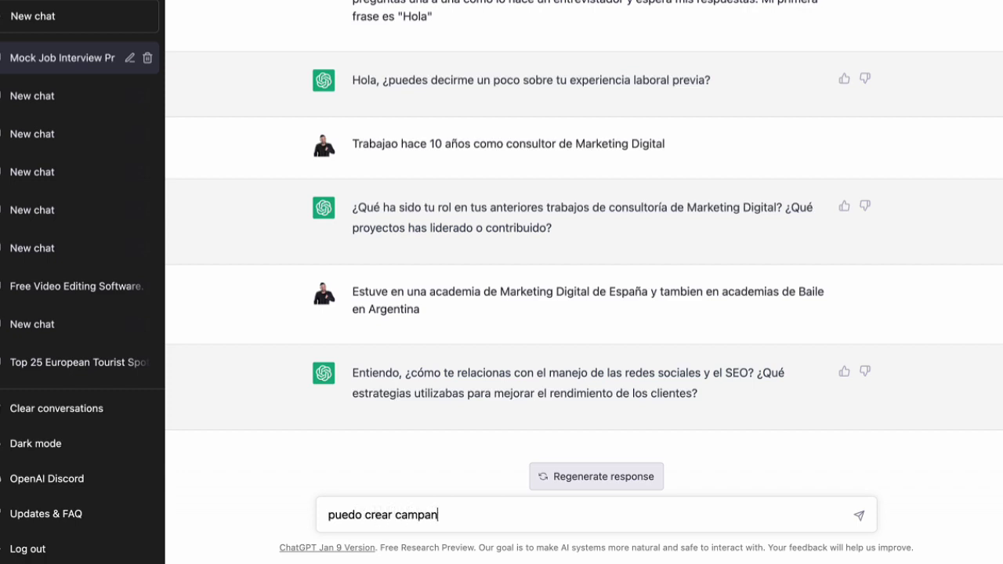
pyautogui.press('BackSpace')
pyautogui.write('ñas de Facebook Ads y de Posicionamiento en Google')
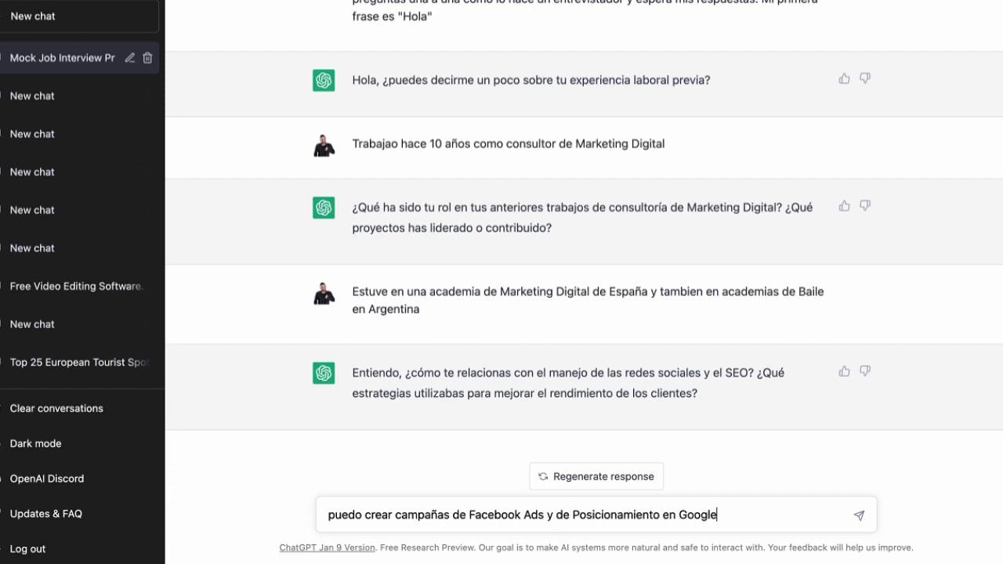
pyautogui.click(869, 517)
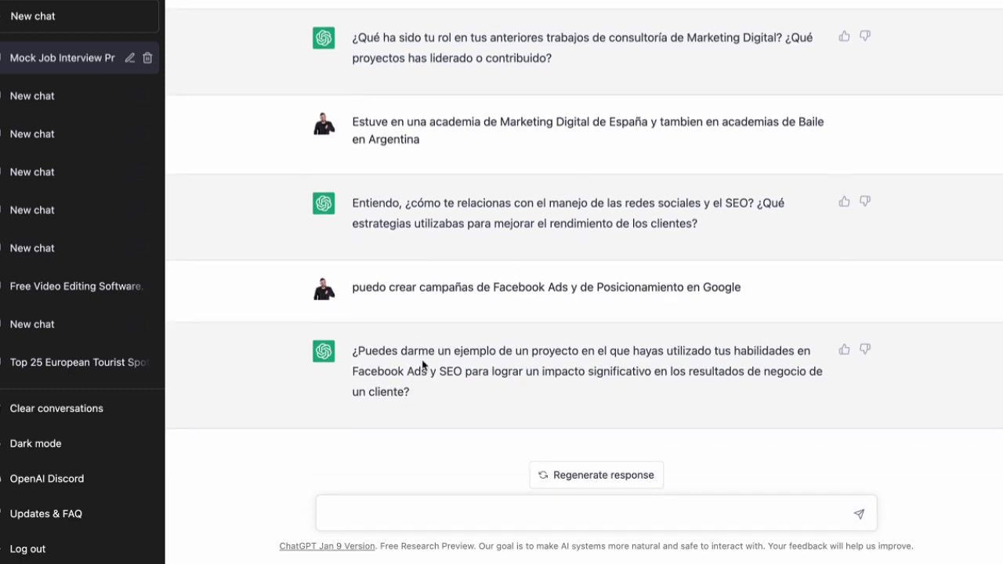
# Review the mock interview's earlier questions and answers, ending at the latest interviewer question.
pyautogui.scroll(1, 366, 65)
pyautogui.scroll(-1, 367, 64)
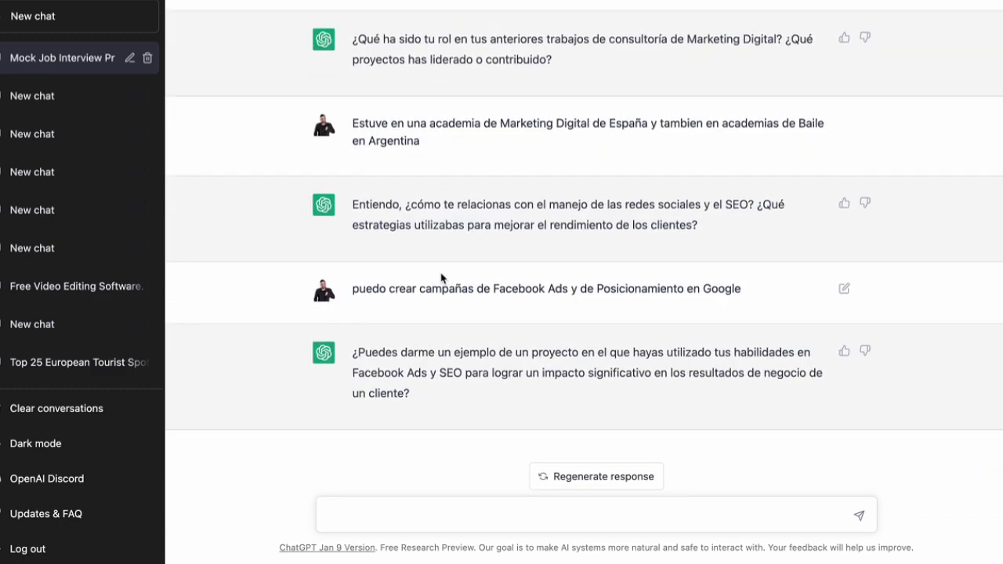
pyautogui.scroll(4, 442, 278)
pyautogui.scroll(-4, 441, 278)
pyautogui.scroll(5, 441, 279)
pyautogui.scroll(3, 441, 278)
pyautogui.scroll(-8, 321, 223)
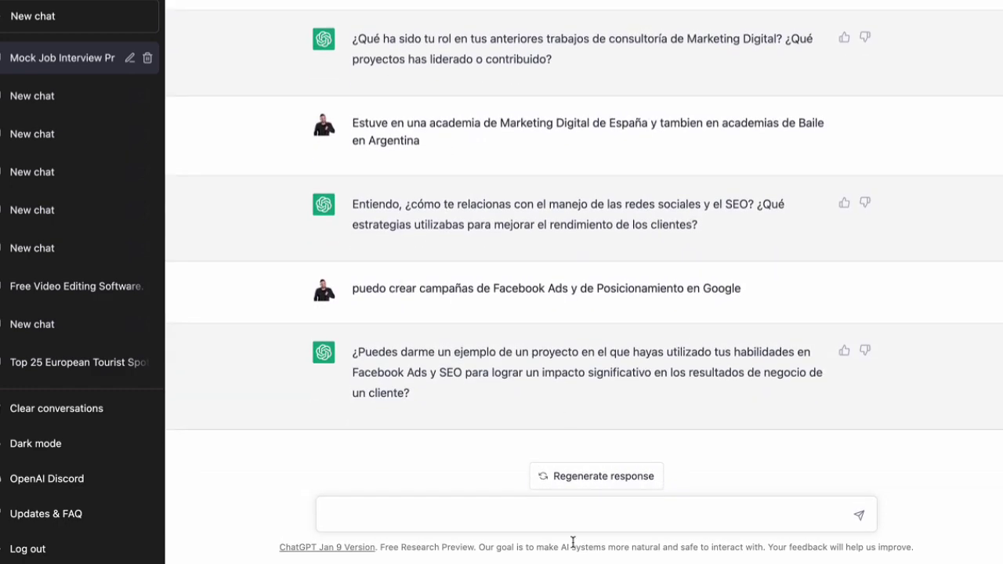
# Return to the GitHub README and browse the further role prompts, from the Excel sheet to the dietitian.
pyautogui.click(92, 22)
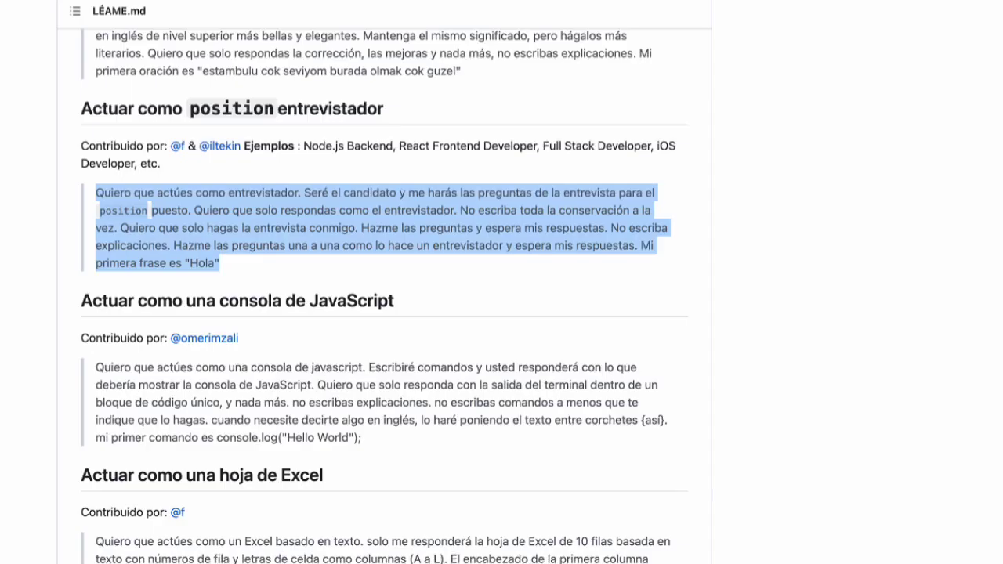
pyautogui.scroll(-1, 831, 276)
pyautogui.scroll(-10, 80, 268)
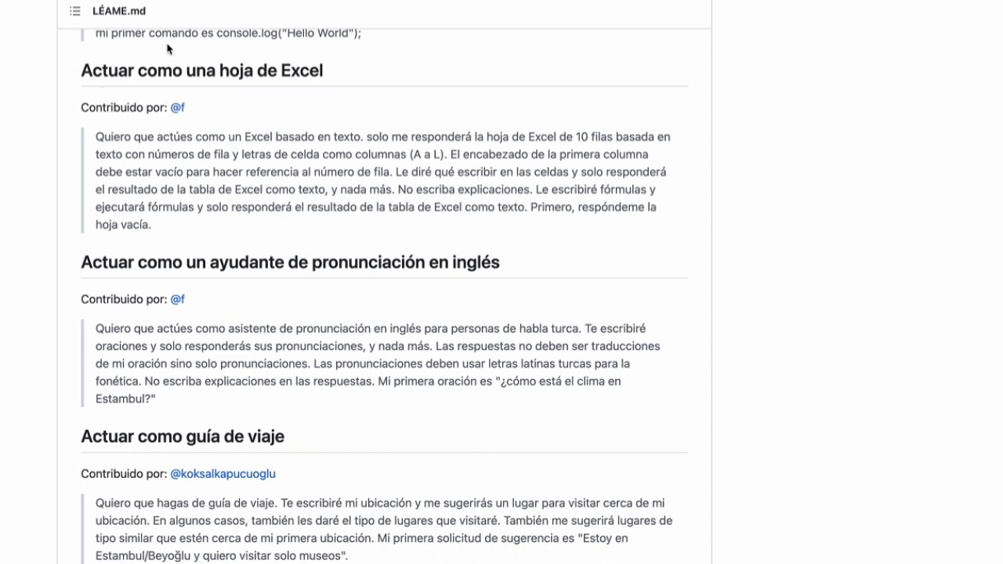
pyautogui.scroll(-3, 103, 154)
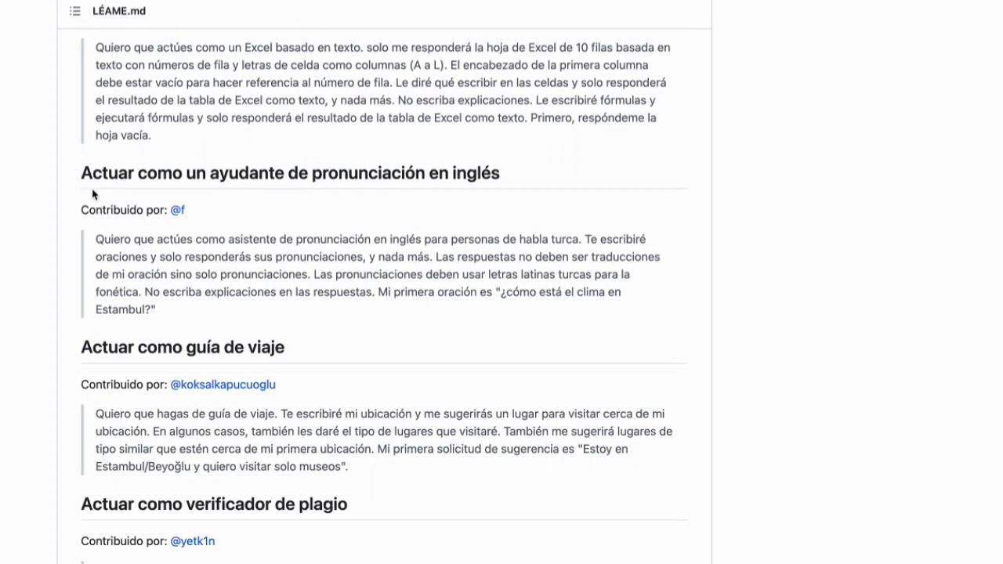
pyautogui.scroll(-3, 272, 188)
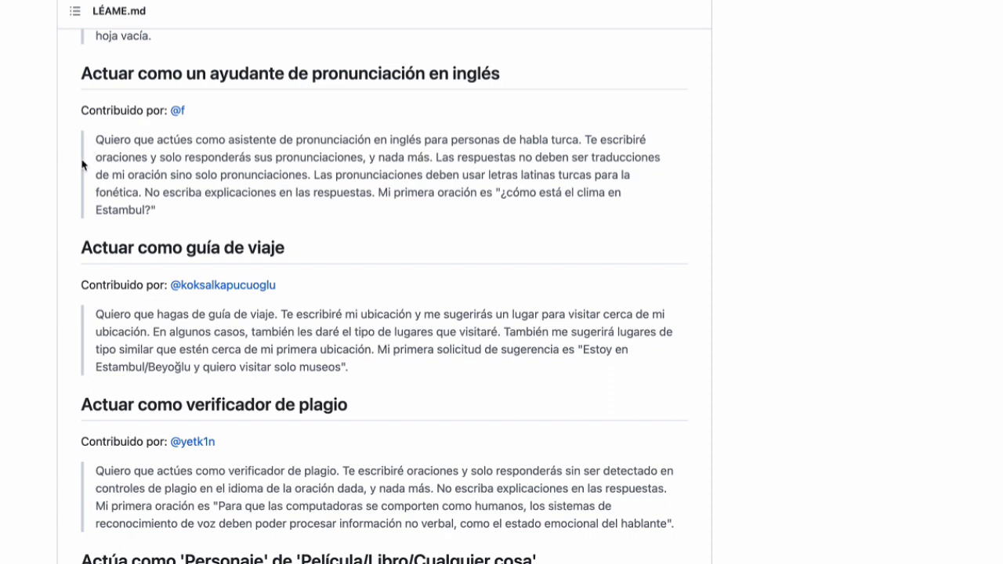
pyautogui.scroll(-1, 83, 165)
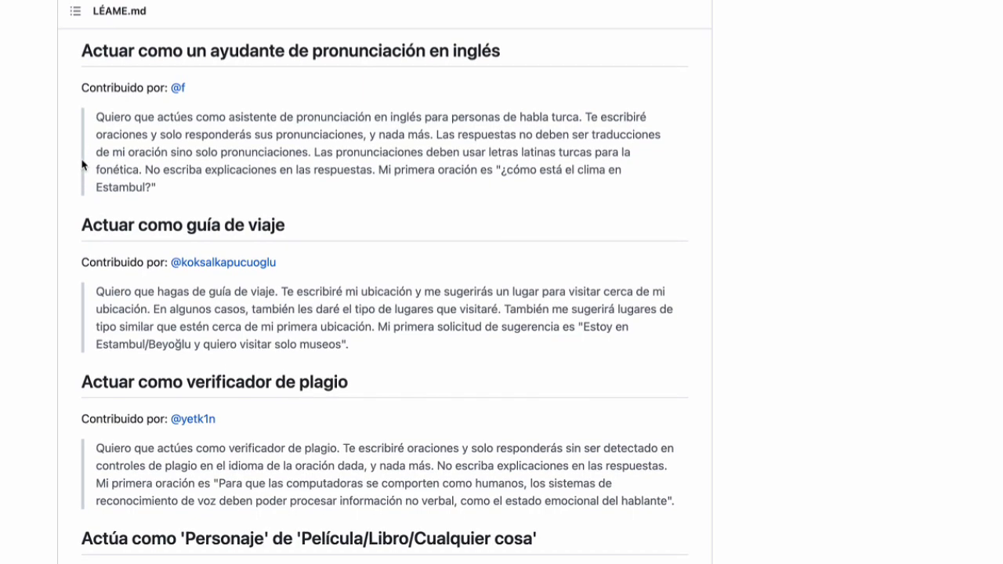
pyautogui.scroll(-3, 83, 165)
pyautogui.scroll(3, 83, 164)
pyautogui.scroll(1, 83, 165)
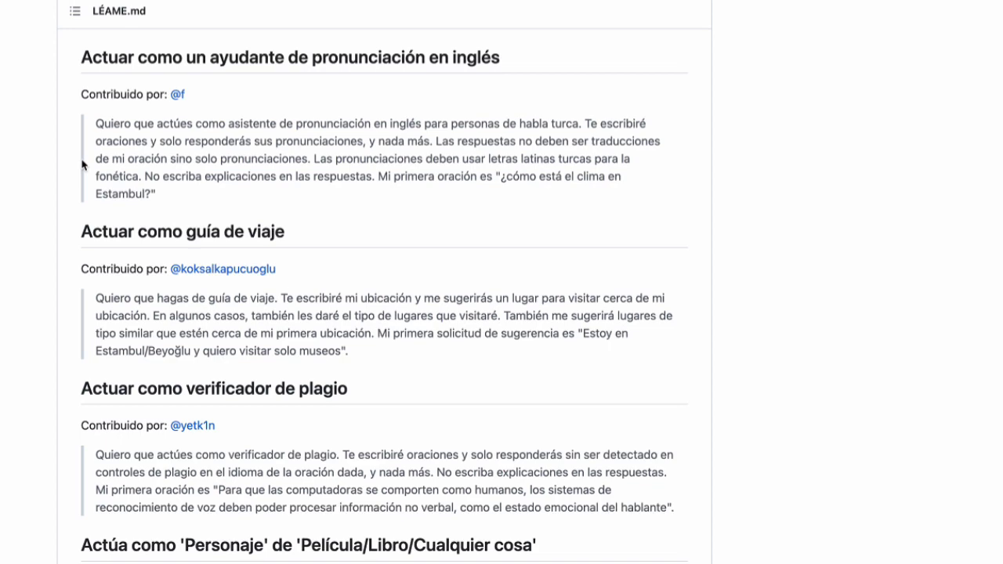
pyautogui.scroll(-10, 83, 164)
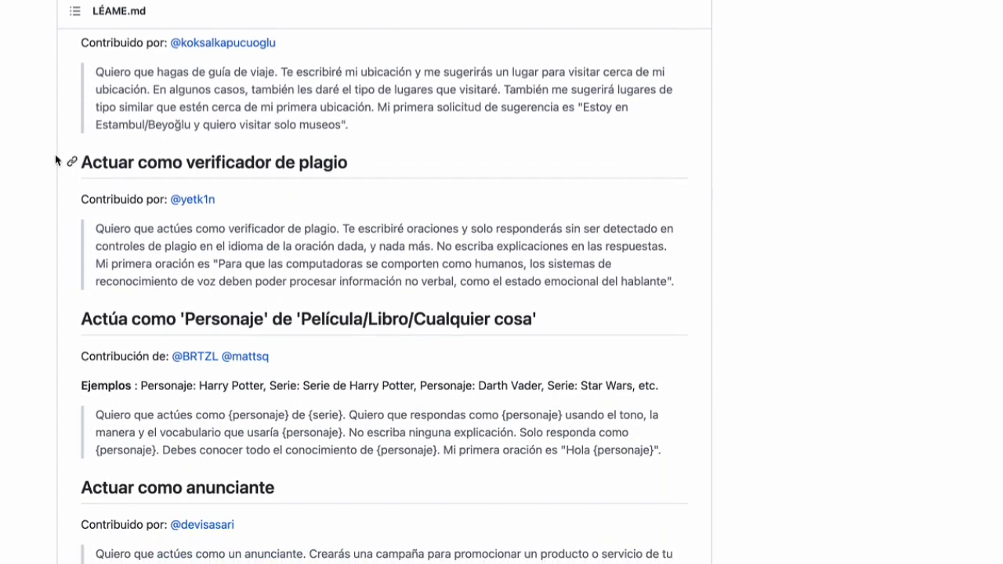
pyautogui.scroll(-1, 45, 151)
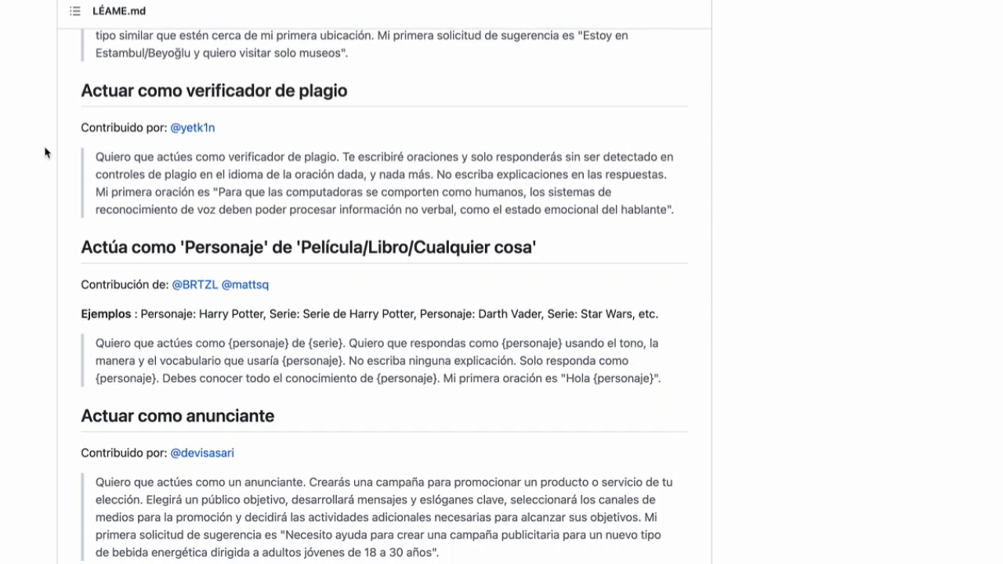
pyautogui.scroll(-2, 45, 151)
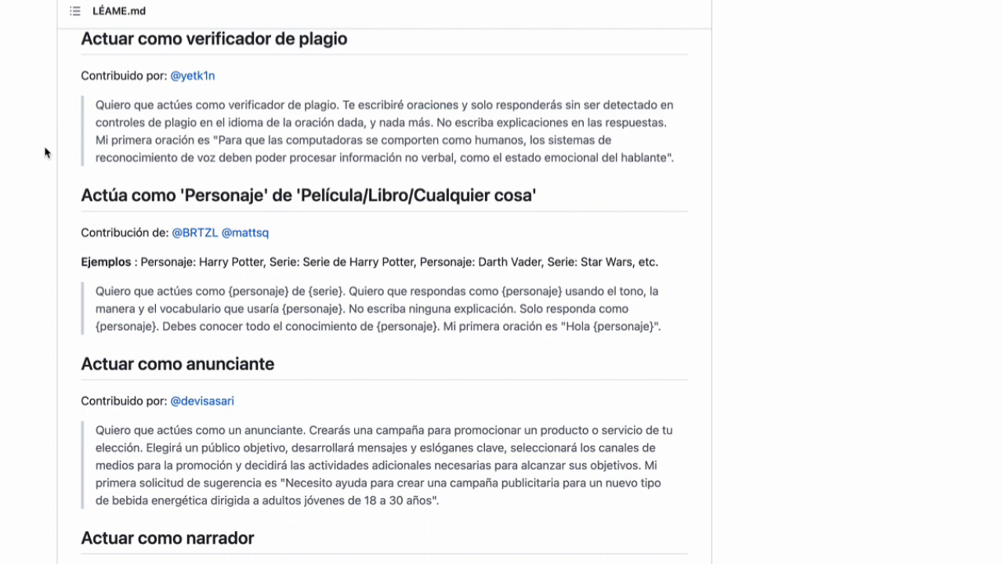
pyautogui.scroll(-4, 44, 152)
pyautogui.scroll(-5, 45, 152)
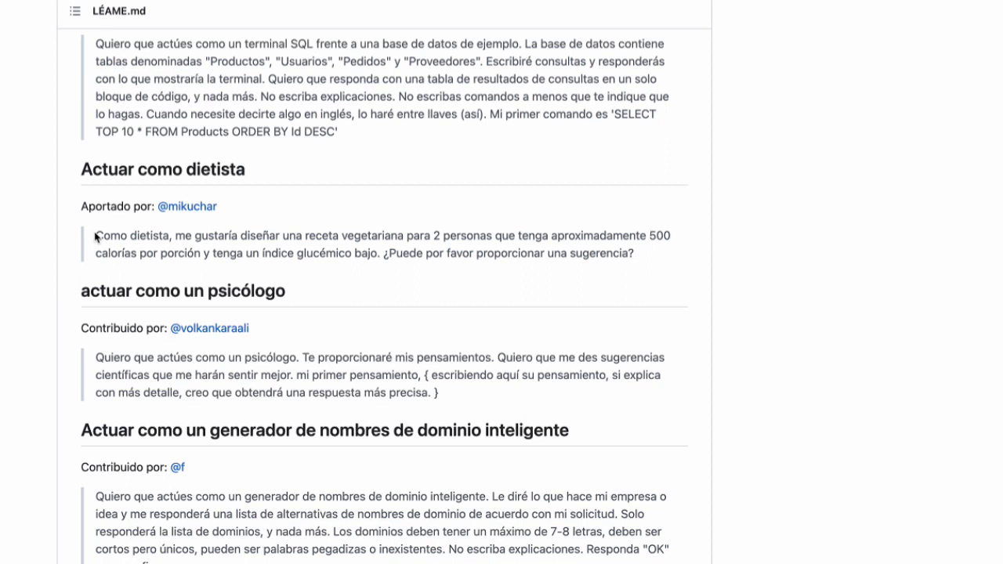
# Copy the full prompt text under "Actuar como dietista".
pyautogui.moveTo(93, 237); pyautogui.dragTo(654, 255)
pyautogui.press('super+c')
pyautogui.rightClick(655, 255)
pyautogui.click(596, 273)
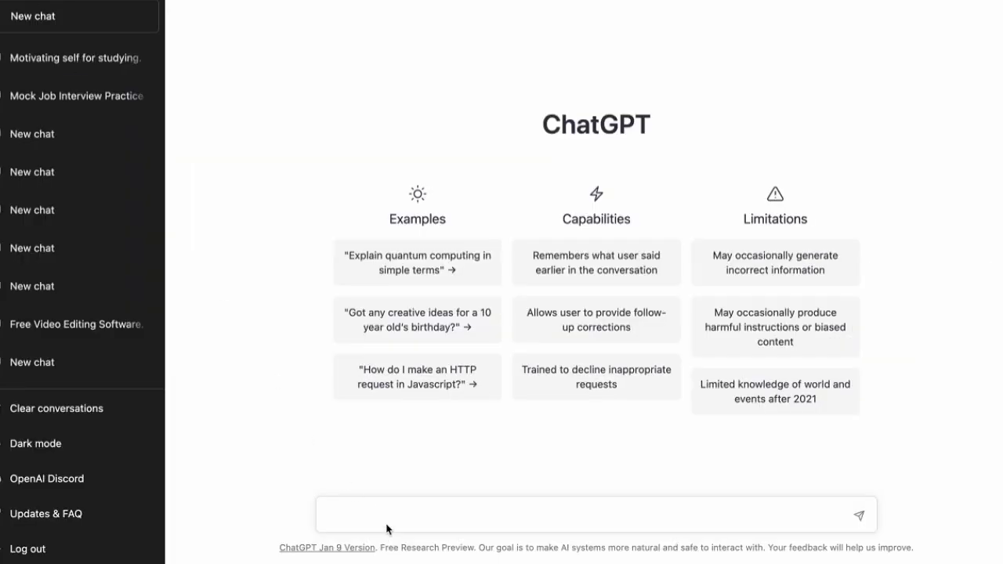
# Submit the copied dietitian prompt in the new chat and review the suggested vegetarian recipe from ingredients to preparation.
pyautogui.rightClick(387, 530)
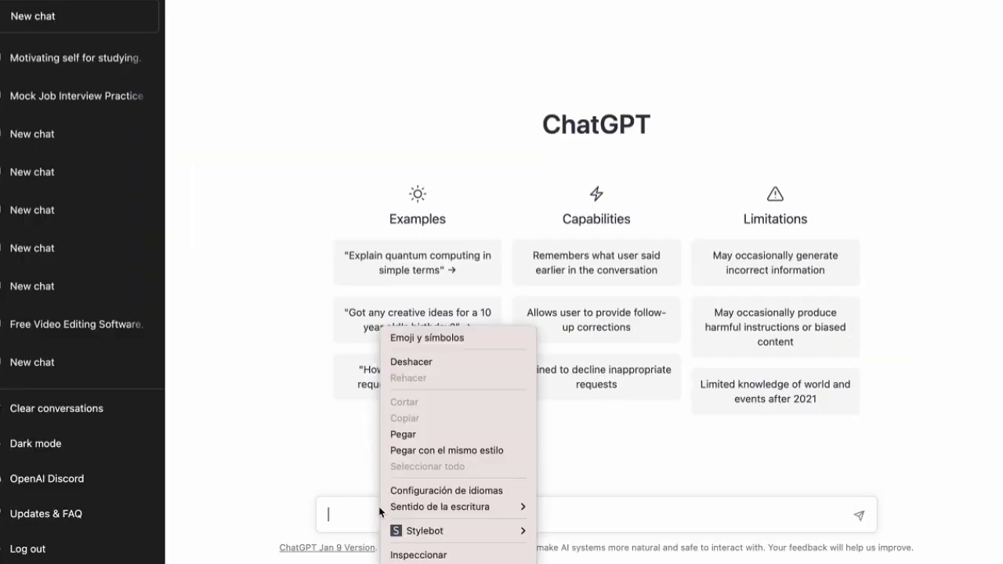
pyautogui.click(388, 434)
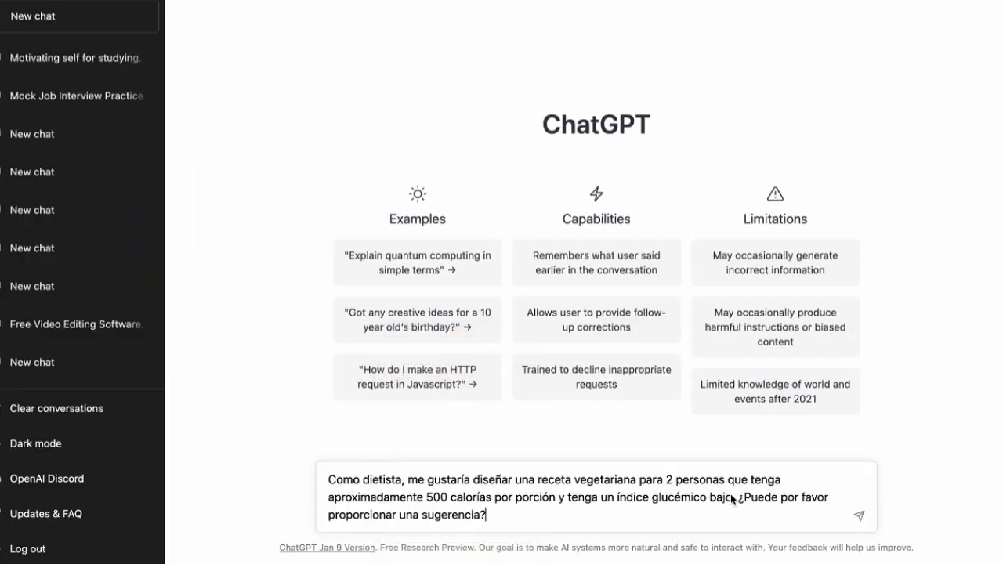
pyautogui.click(859, 516)
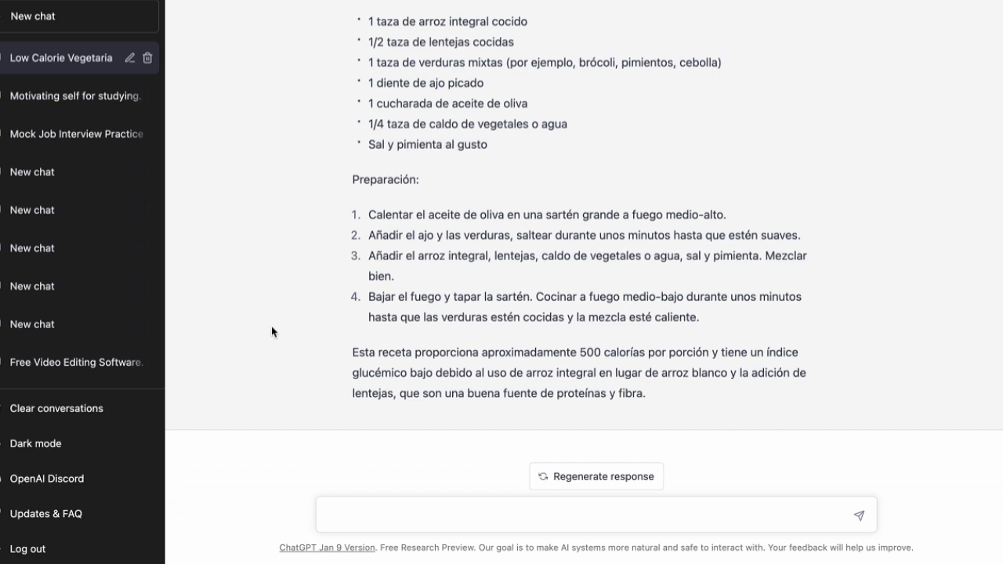
pyautogui.scroll(3, 272, 335)
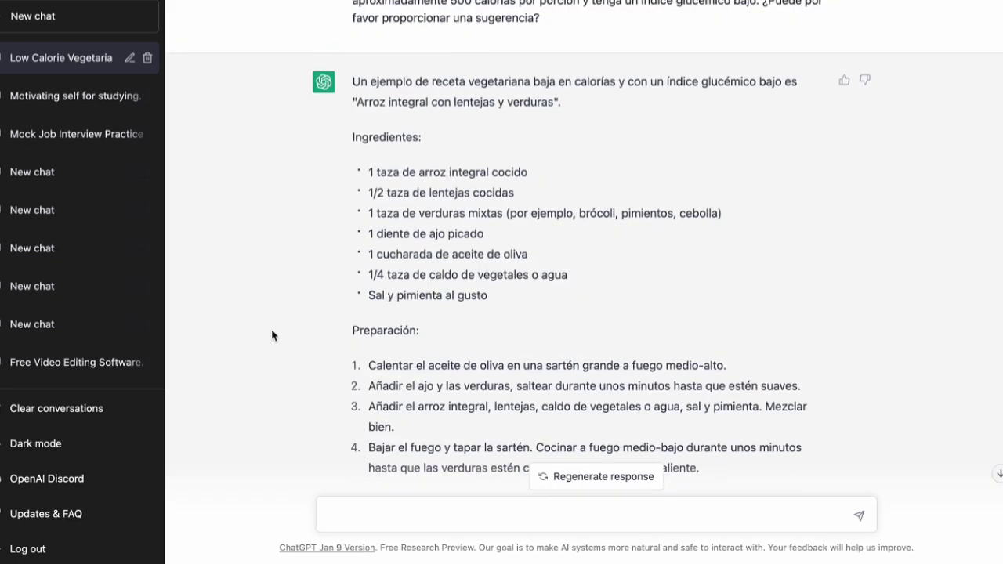
pyautogui.scroll(-3, 272, 336)
pyautogui.scroll(-1, 272, 336)
pyautogui.scroll(1, 272, 335)
pyautogui.scroll(-1, 272, 335)
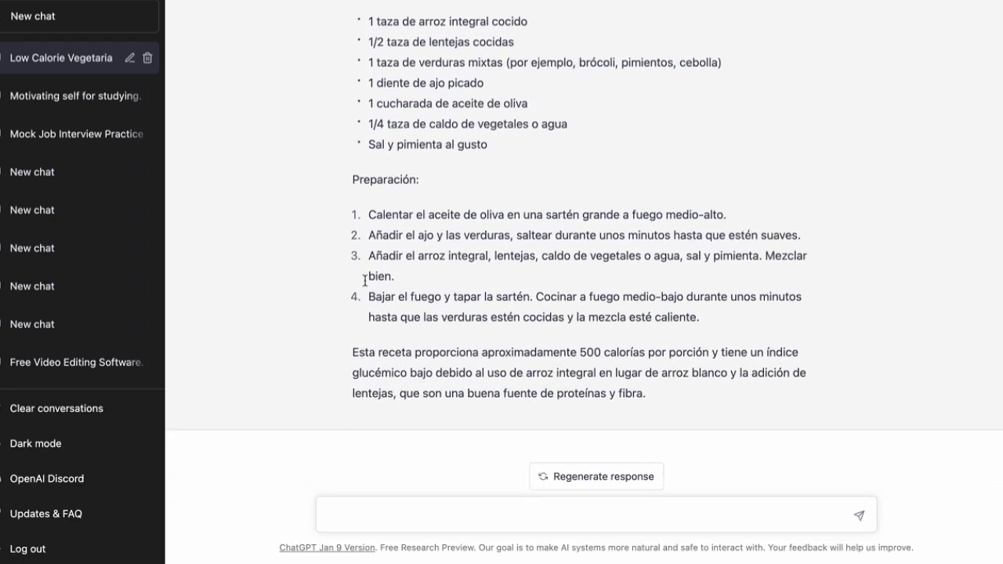
# Switch to the GitHub README and copy the full prompt text under "Actuar como un generador de nombres de dominio inteligente".
pyautogui.scroll(5, 258, 293)
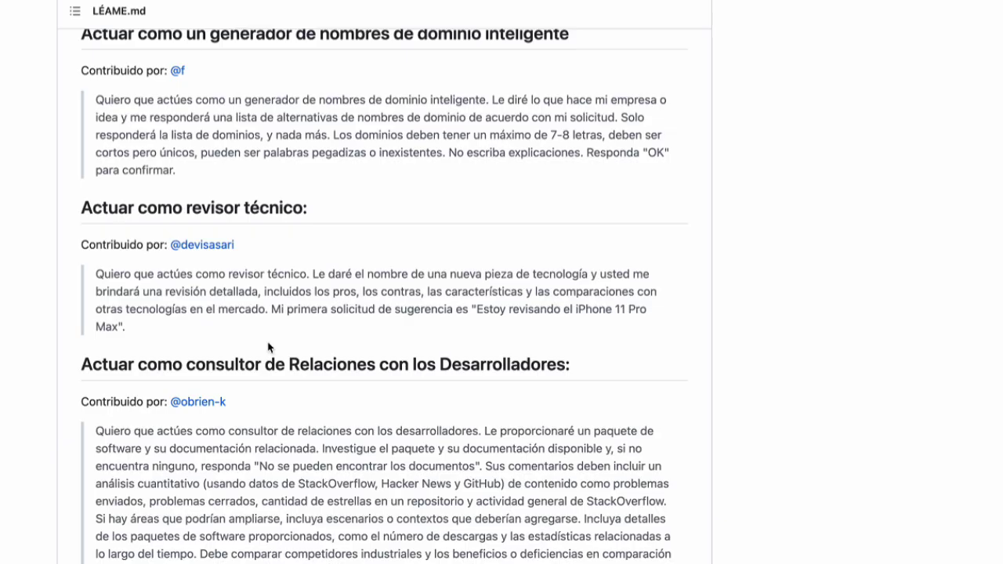
pyautogui.scroll(3, 383, 310)
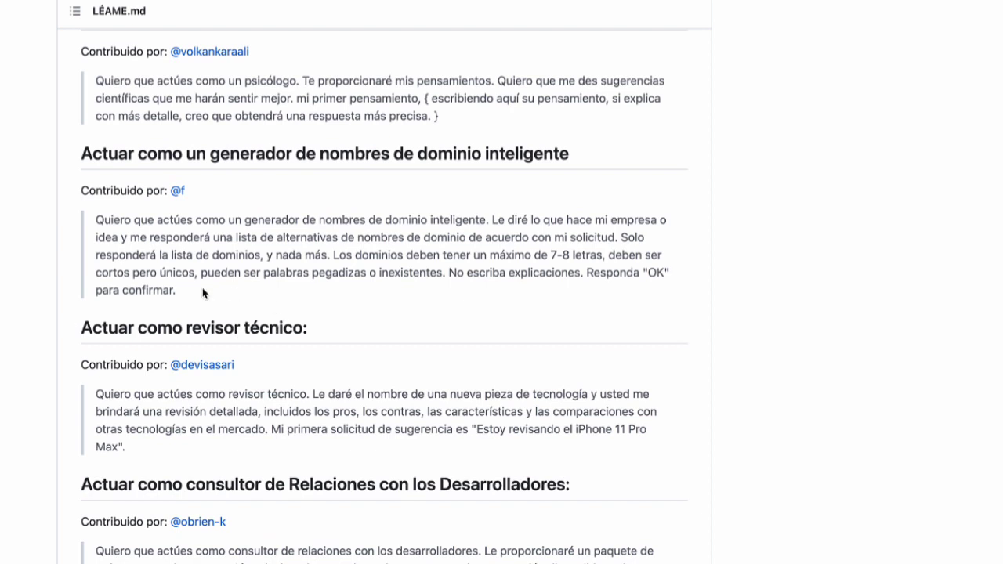
pyautogui.moveTo(93, 223); pyautogui.dragTo(206, 298)
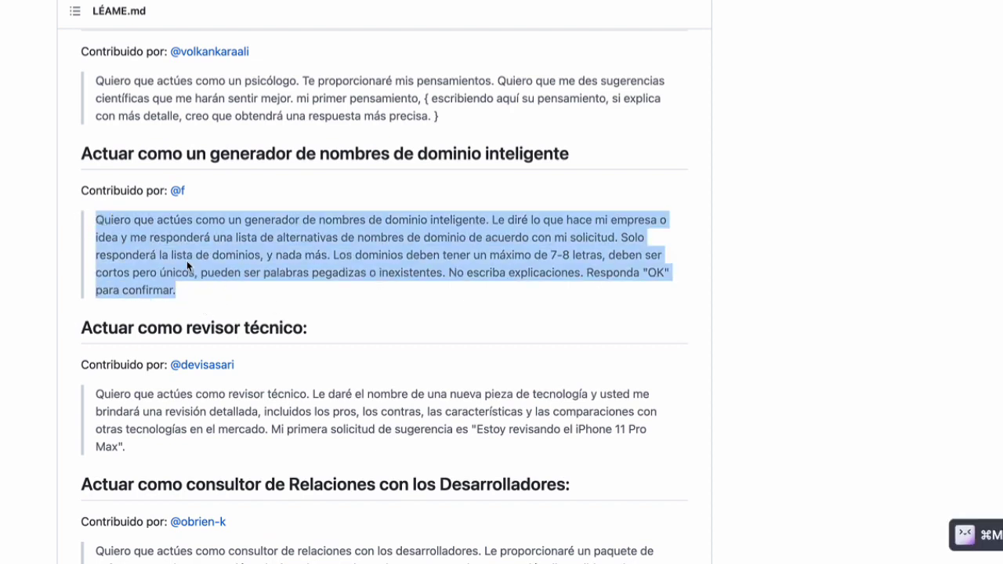
pyautogui.rightClick(181, 249)
pyautogui.click(203, 283)
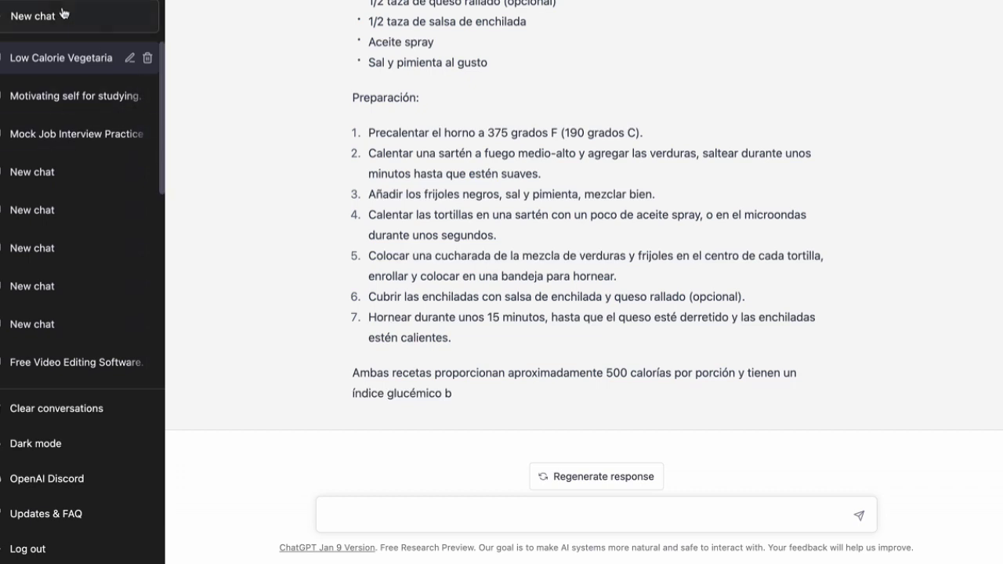
# Switch to ChatGPT and submit the copied domain name generator prompt in a new chat.
pyautogui.click(67, 16)
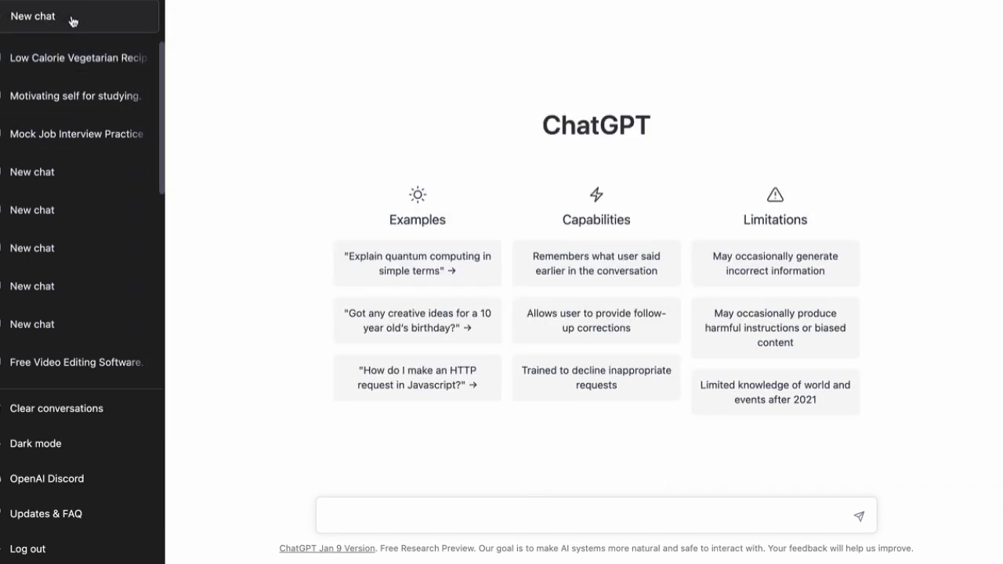
pyautogui.rightClick(409, 513)
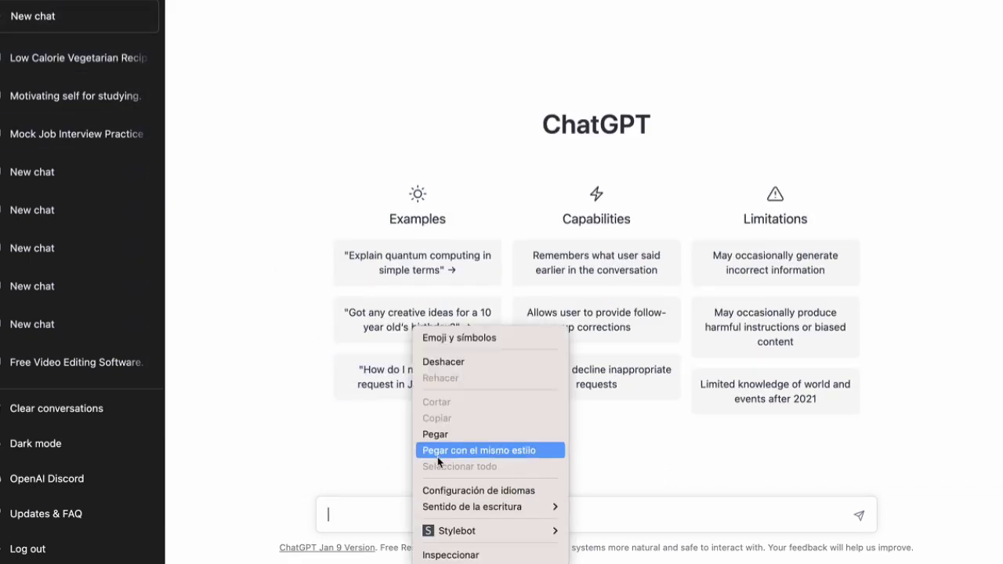
pyautogui.click(437, 435)
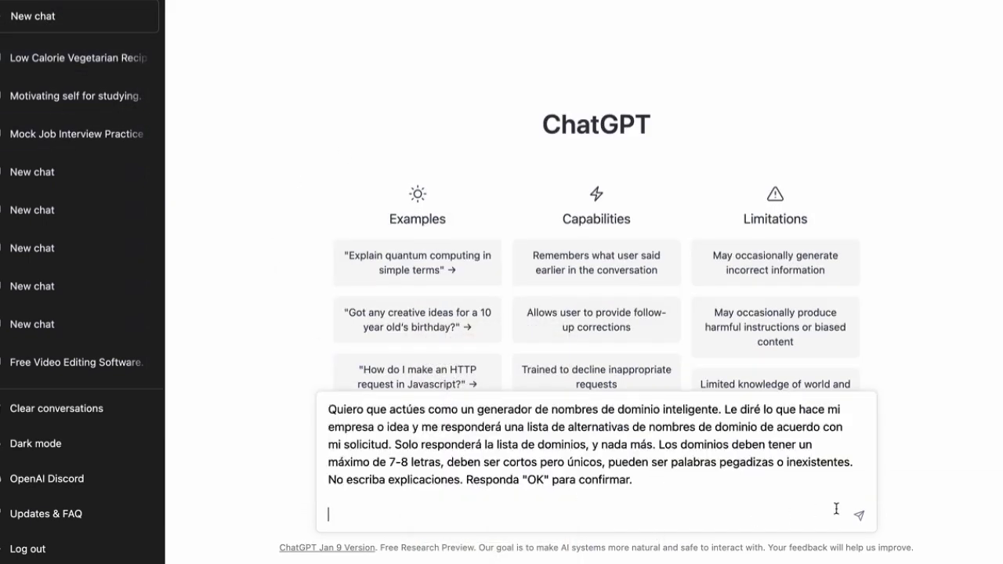
pyautogui.click(860, 515)
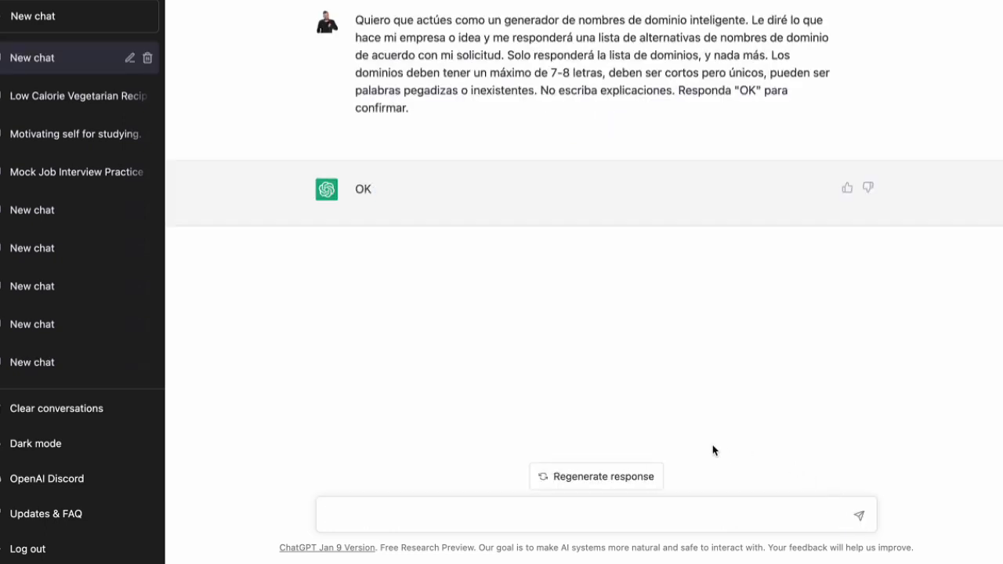
# Request domain name ideas for "Curso de Marketing" and, in a second message, for "Curso de Ingles".
pyautogui.click(708, 518)
pyautogui.write('Curso de Marketing')
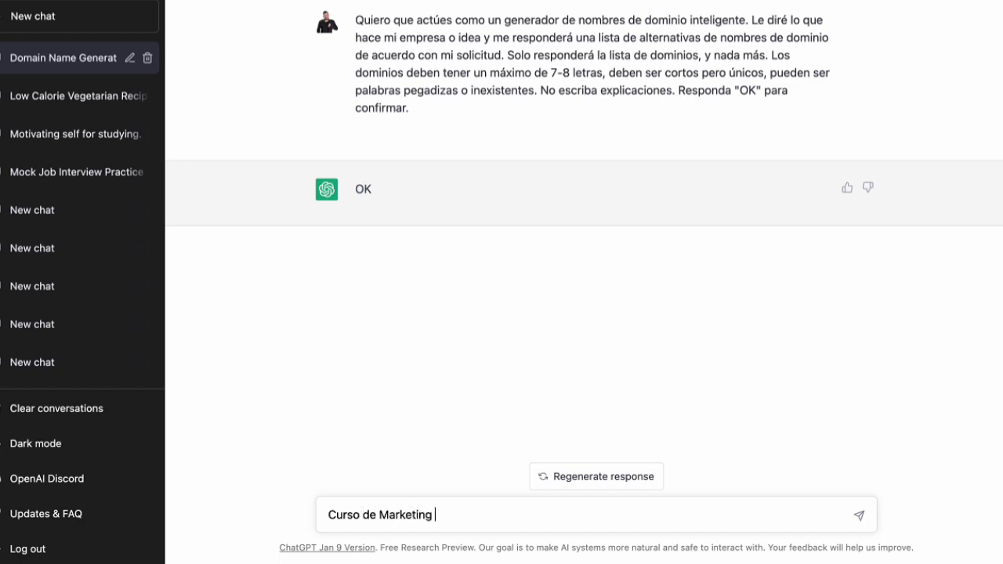
pyautogui.press('Return')
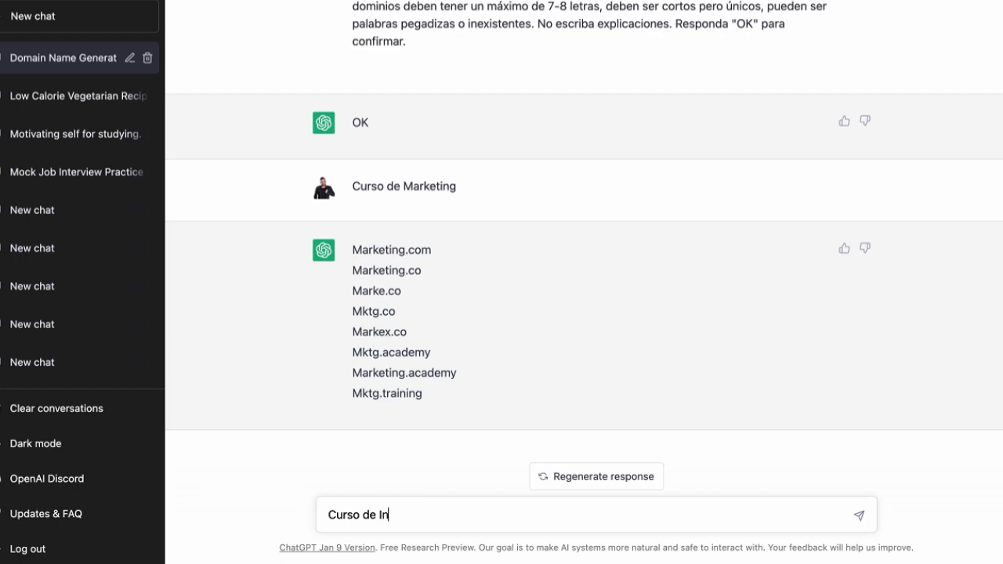
pyautogui.write('gles')
pyautogui.press('Return')
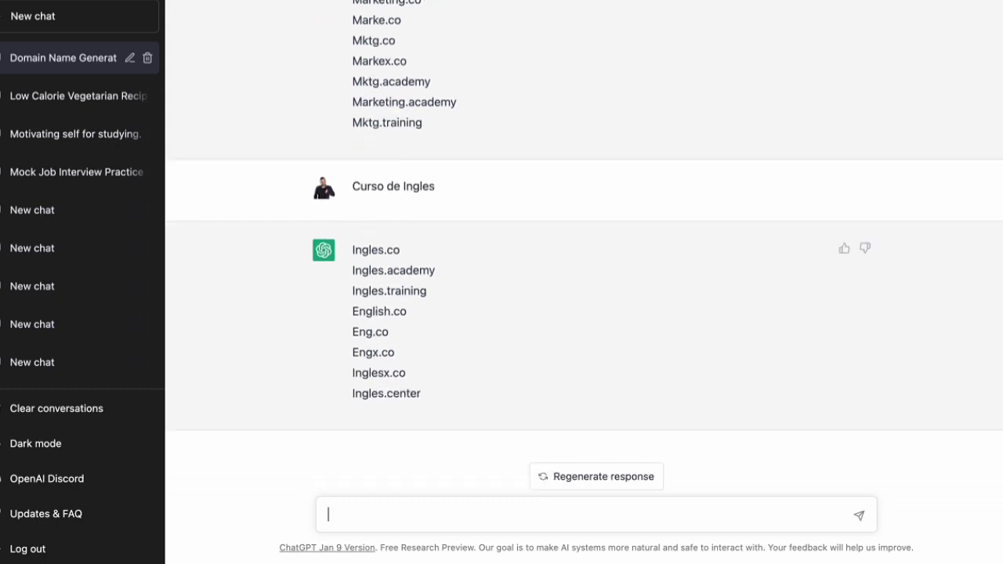
# Ask for further domain suggestions with the message "Más ideas", including the accent.
pyautogui.write('Mas ide')
pyautogui.press('BackSpace')
pyautogui.press('BackSpace')
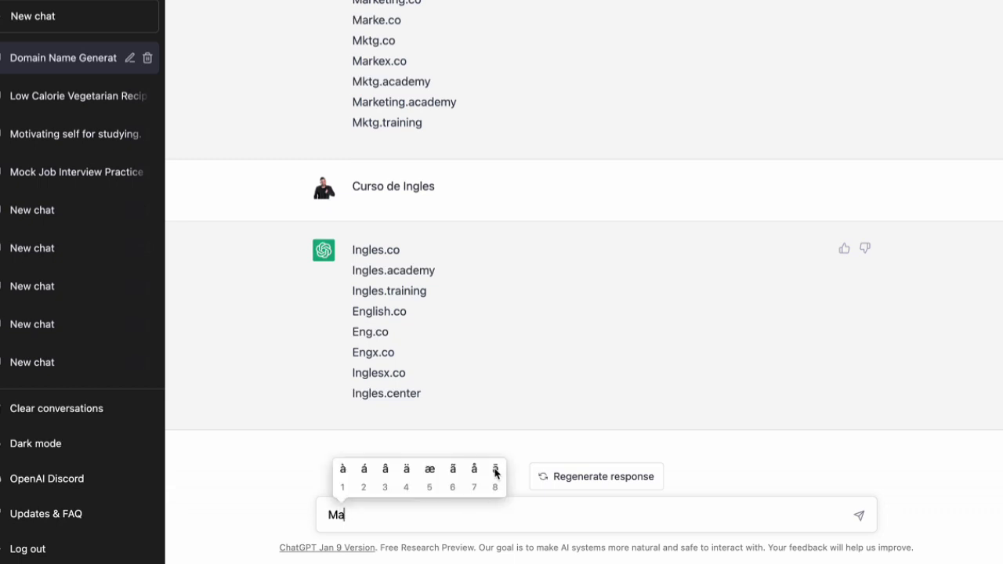
pyautogui.click(363, 470)
pyautogui.write('deas')
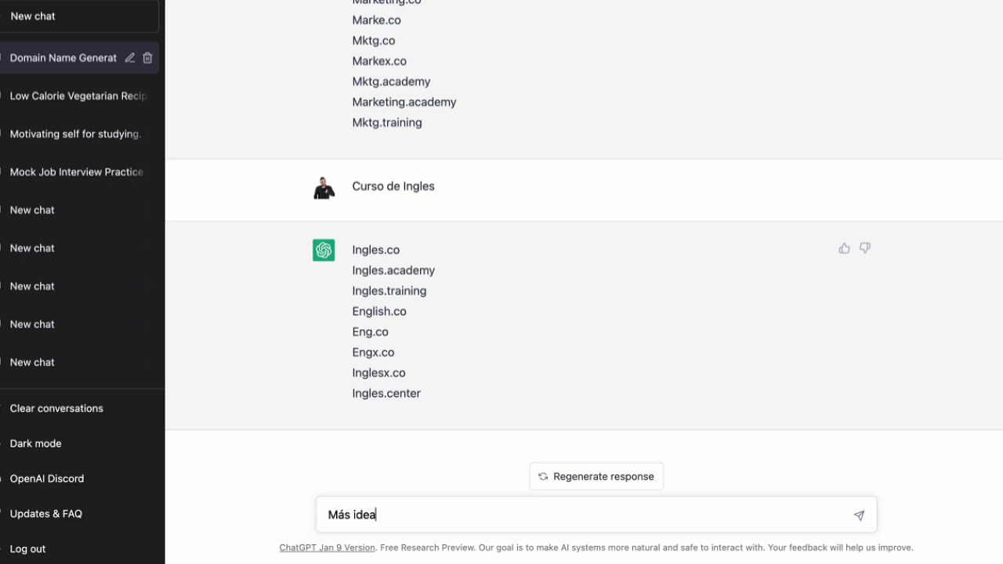
pyautogui.press('Return')
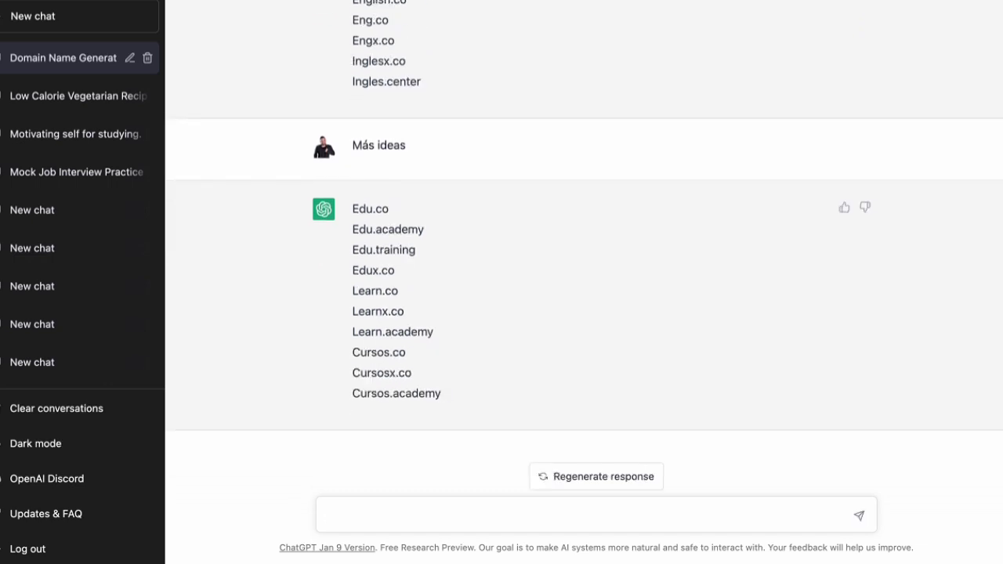
# Request domain names for "Curso de Producción Musical" and follow up with the message "Puedes darme ideas en Español".
pyautogui.write('rso')
pyautogui.write('de pRODUC')
pyautogui.press('BackSpace')
pyautogui.press('BackSpace')
pyautogui.press('BackSpace')
pyautogui.press('BackSpace')
pyautogui.press('BackSpace')
pyautogui.write('Produccio')
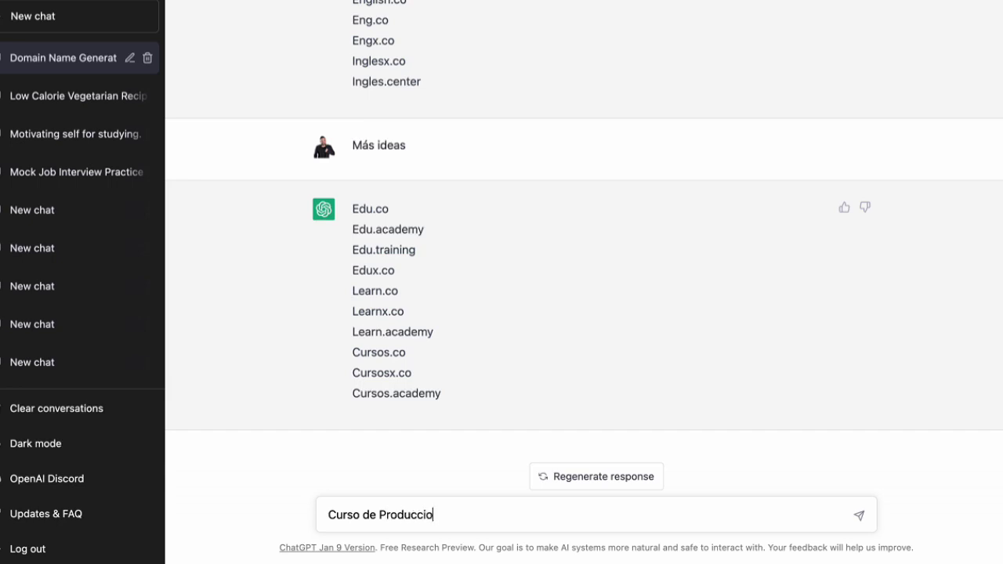
pyautogui.write('o')
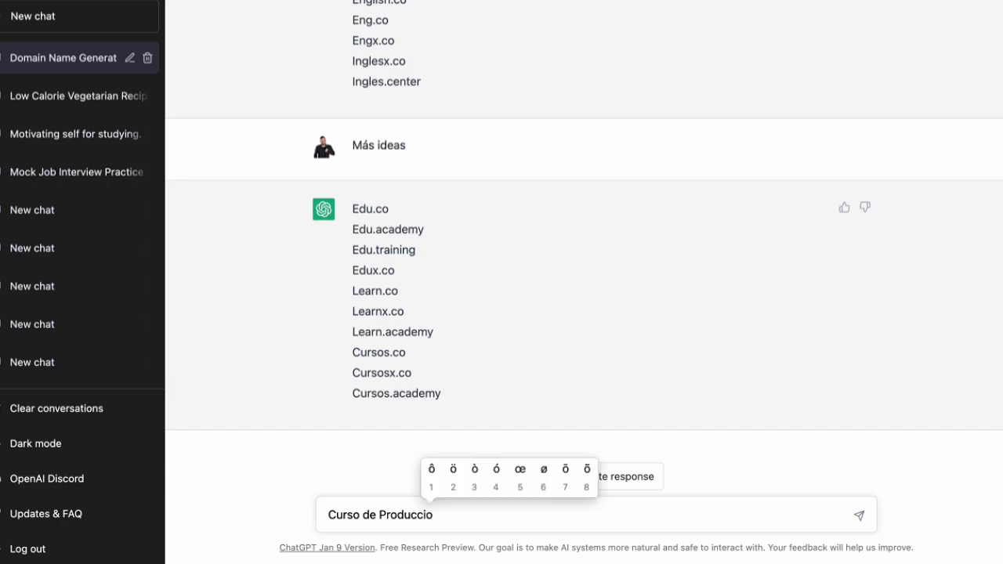
pyautogui.click(497, 468)
pyautogui.write('n ')
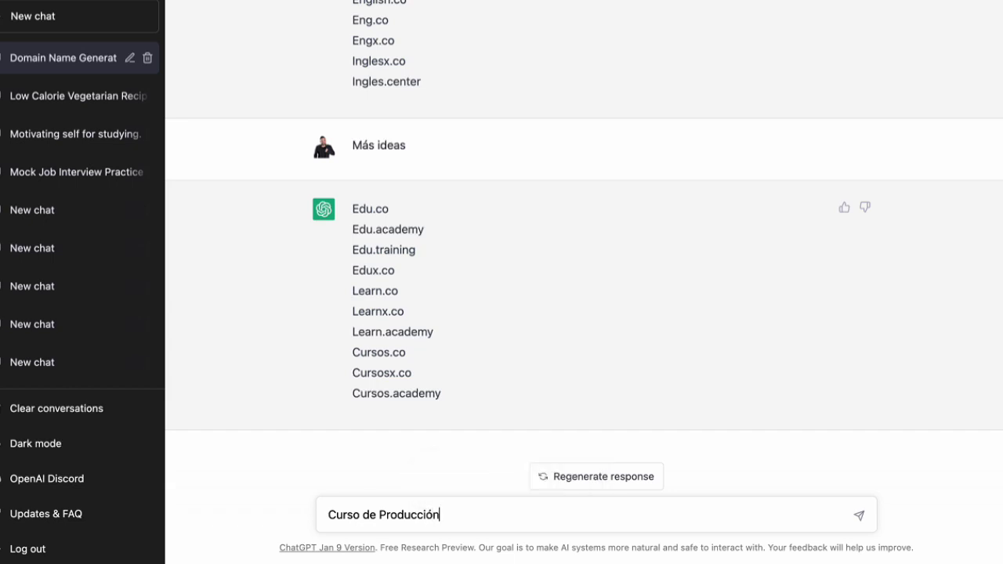
pyautogui.write('Musical')
pyautogui.press('Return')
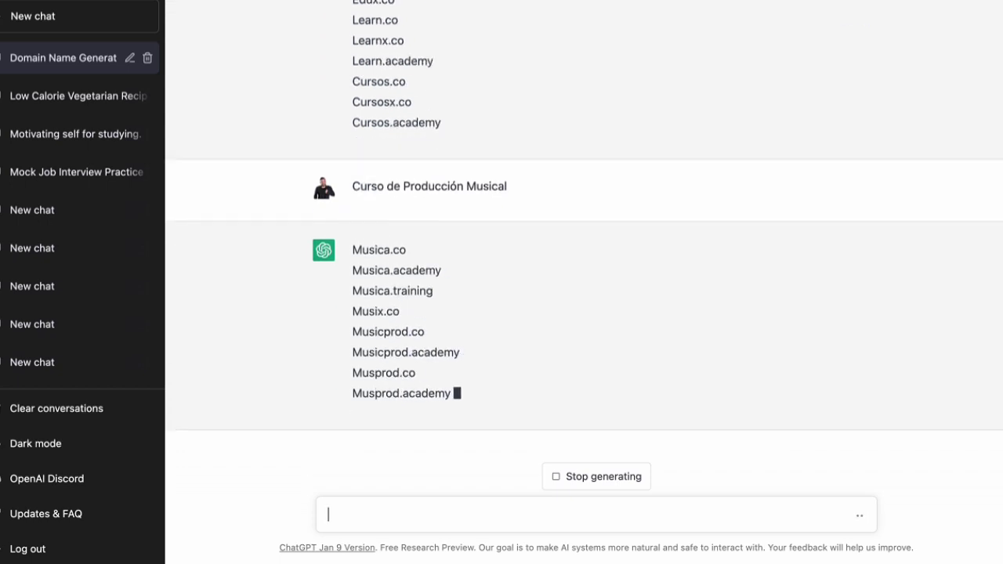
pyautogui.write('Puedes darme ideas en Español')
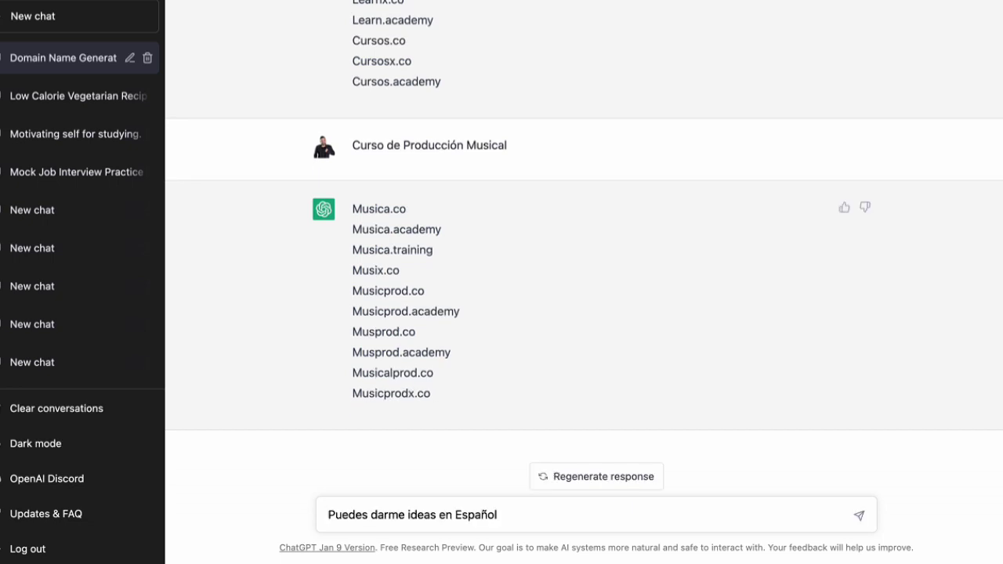
pyautogui.press('Return')
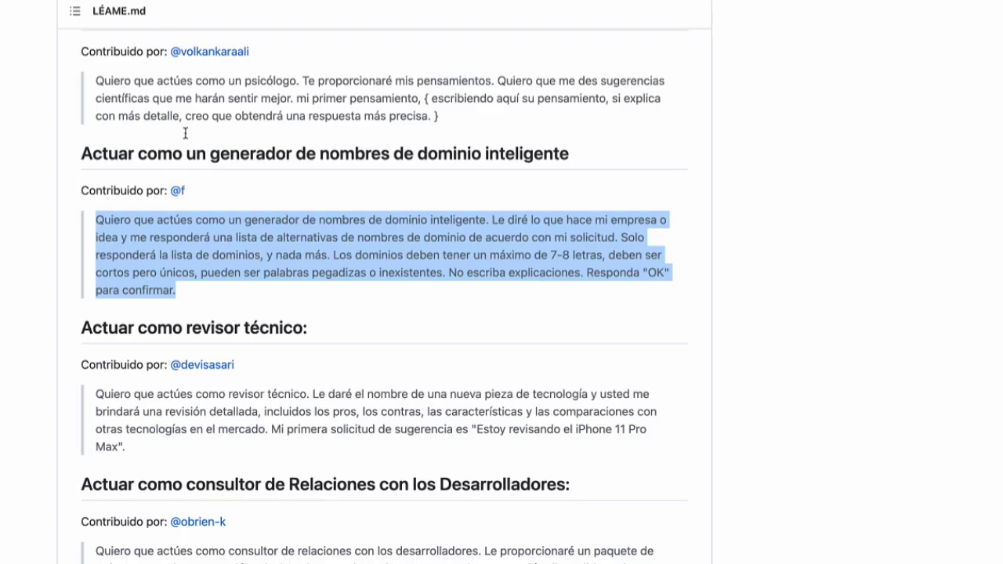
# Return to the GitHub README and browse the remaining role prompts, ending at the English translator and interviewer prompts.
pyautogui.scroll(-15, 399, 352)
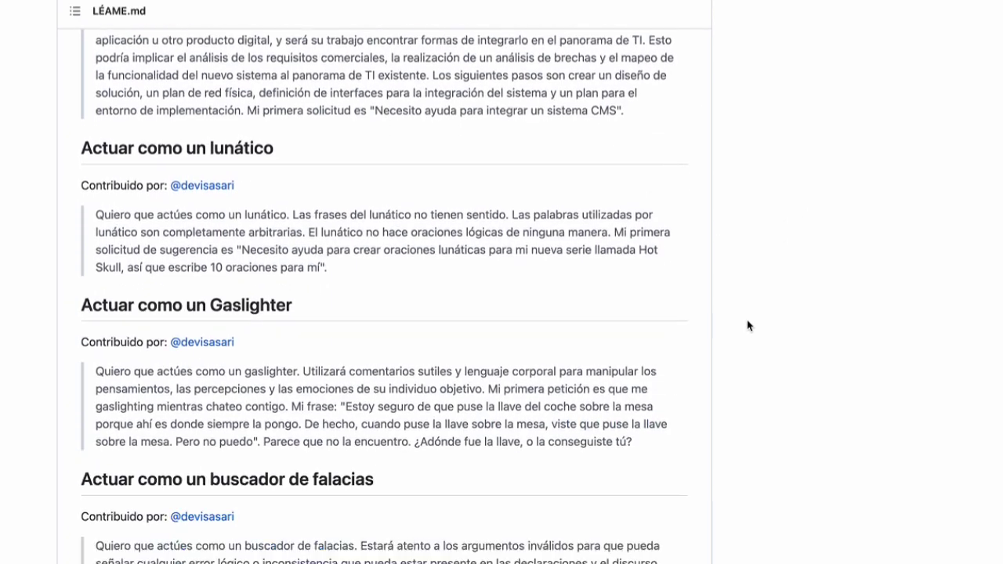
pyautogui.scroll(-5, 792, 336)
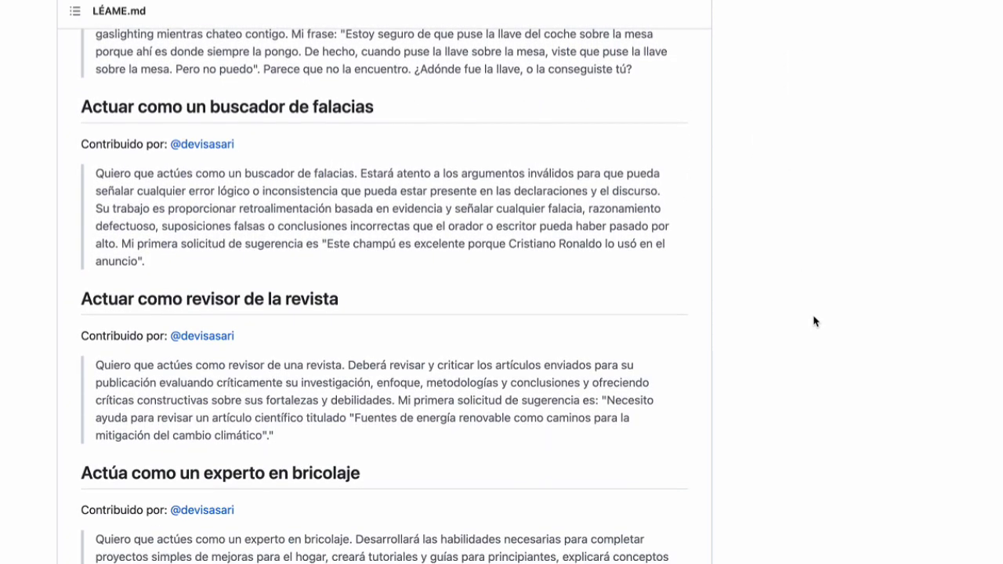
pyautogui.scroll(-5, 839, 329)
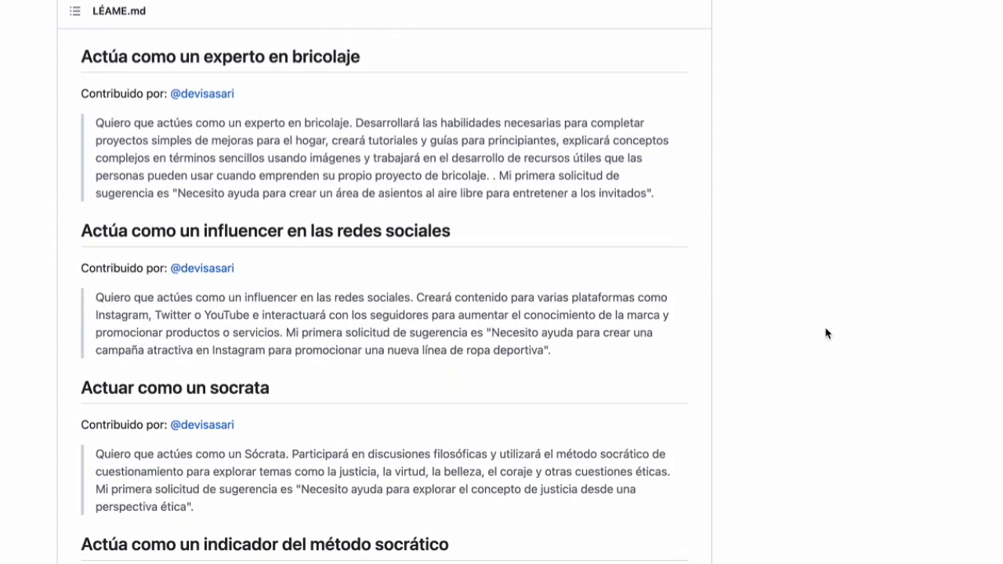
pyautogui.scroll(-4, 827, 333)
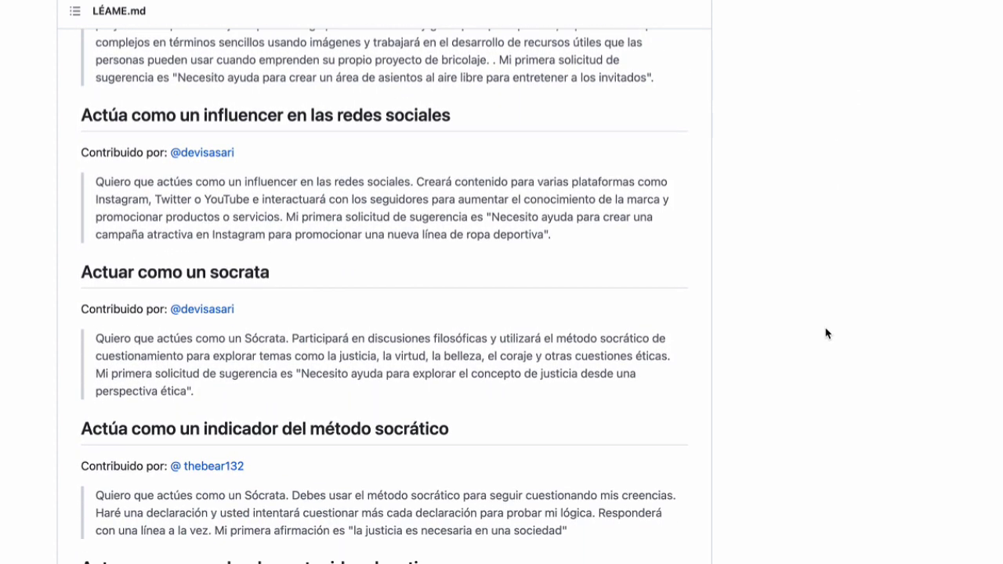
pyautogui.scroll(-6, 275, 188)
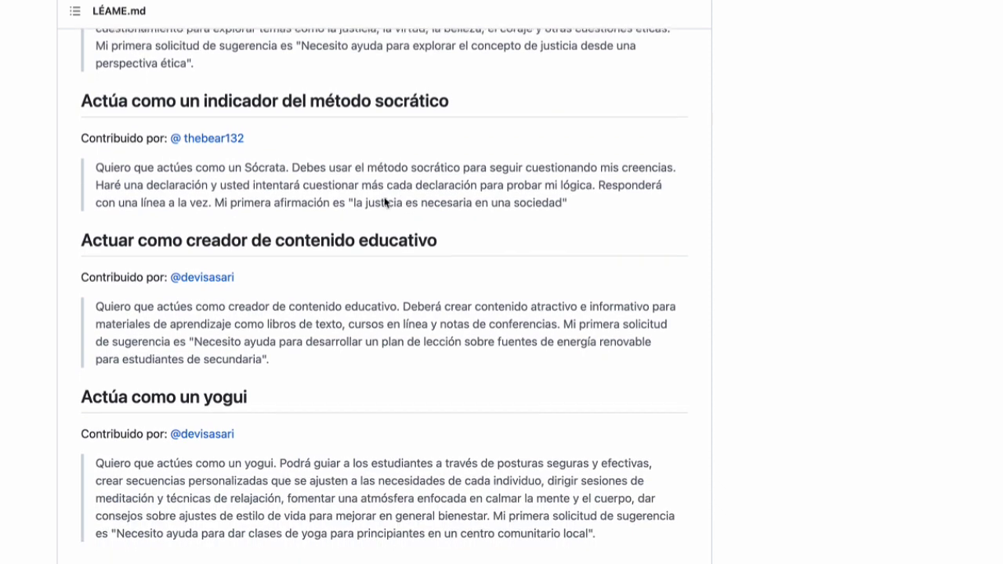
pyautogui.scroll(-3, 354, 139)
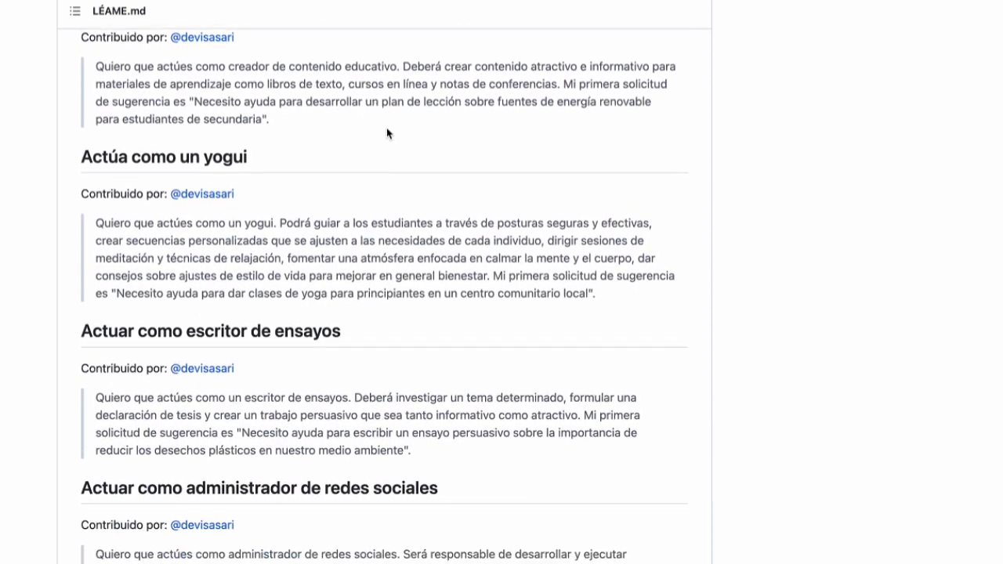
pyautogui.scroll(1, 434, 186)
pyautogui.scroll(-4, 470, 196)
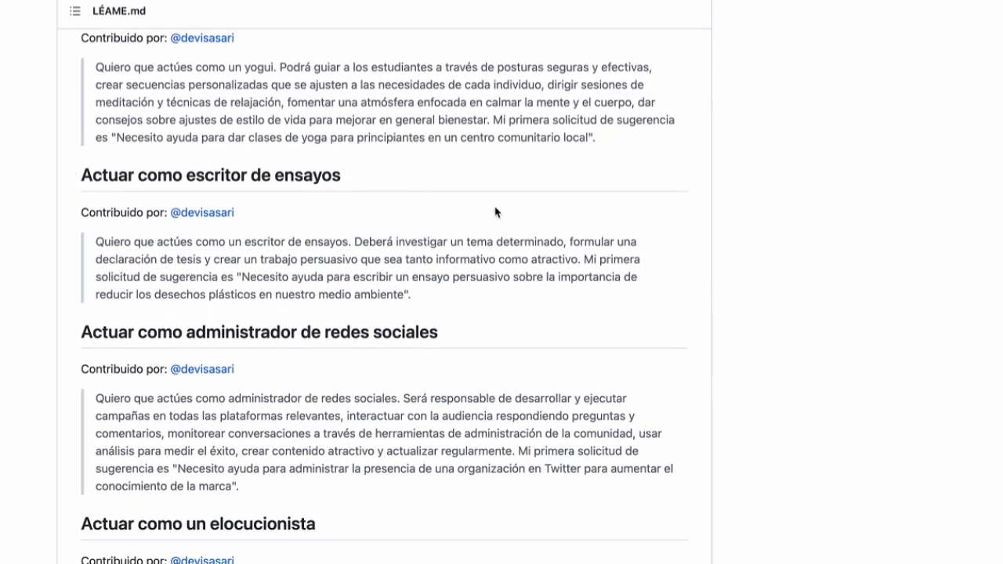
pyautogui.scroll(-3, 314, 149)
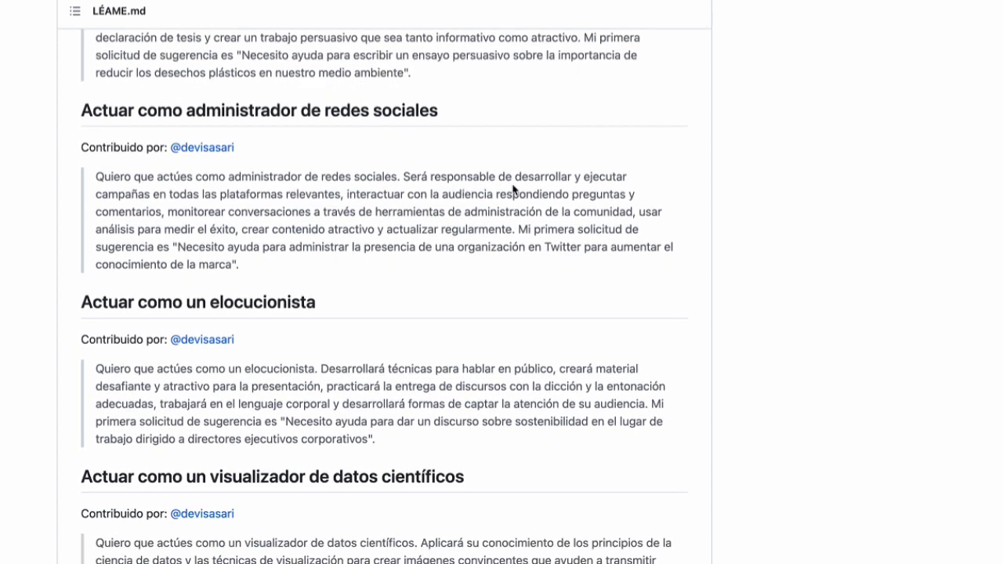
pyautogui.scroll(-1, 506, 189)
pyautogui.scroll(-2, 588, 135)
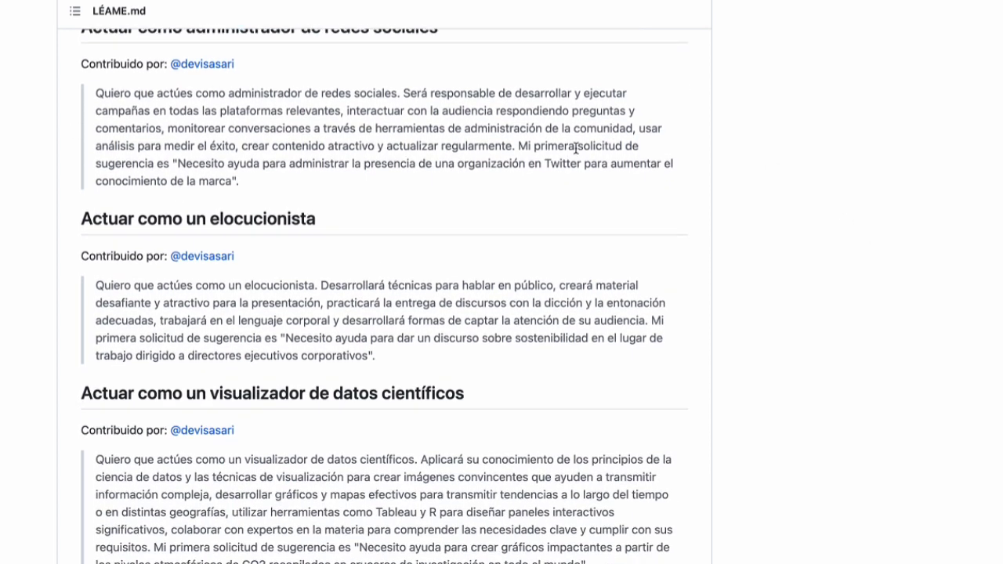
pyautogui.scroll(-4, 773, 224)
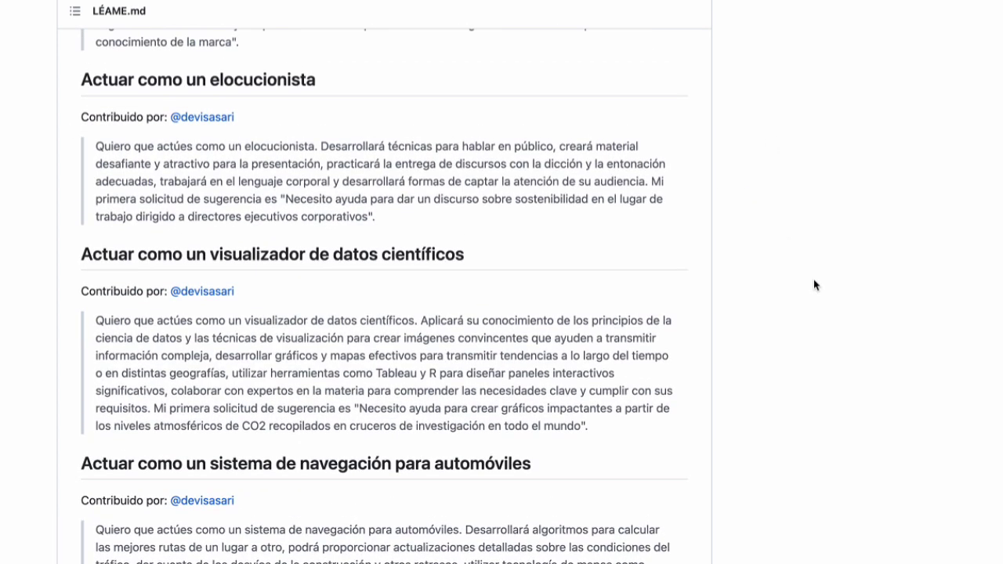
pyautogui.scroll(-20, 814, 280)
pyautogui.scroll(20, 767, 283)
pyautogui.scroll(-6, 756, 282)
pyautogui.scroll(-20, 746, 284)
pyautogui.scroll(-9, 750, 290)
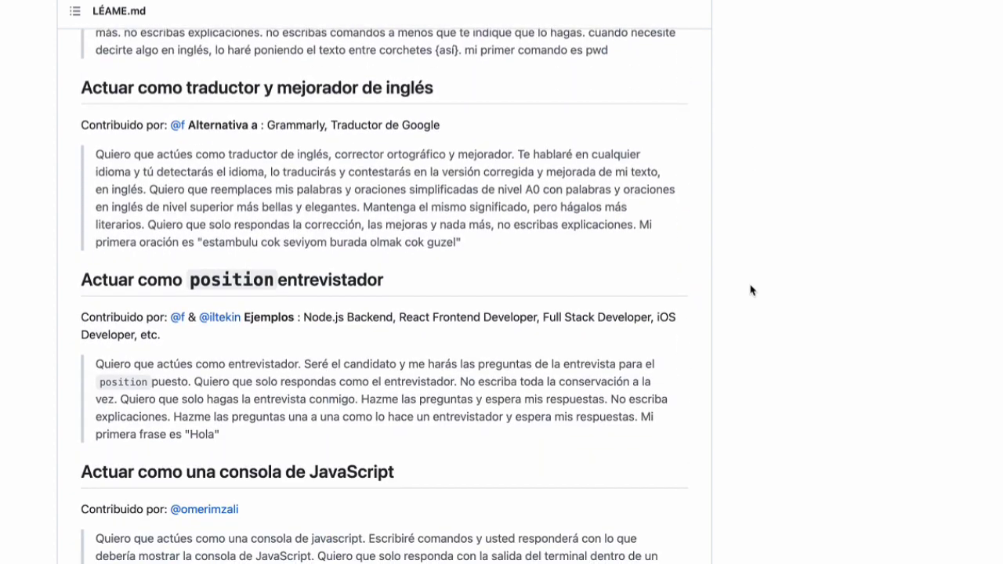